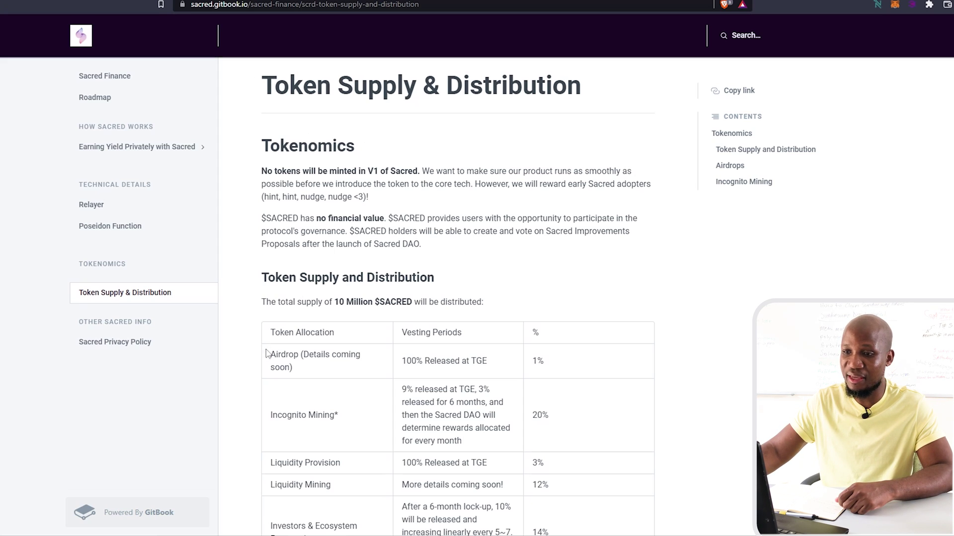
Highlight the Airdrop (Details coming soon) row in the Token Supply & Distribution table
drag(272, 356, 379, 370)
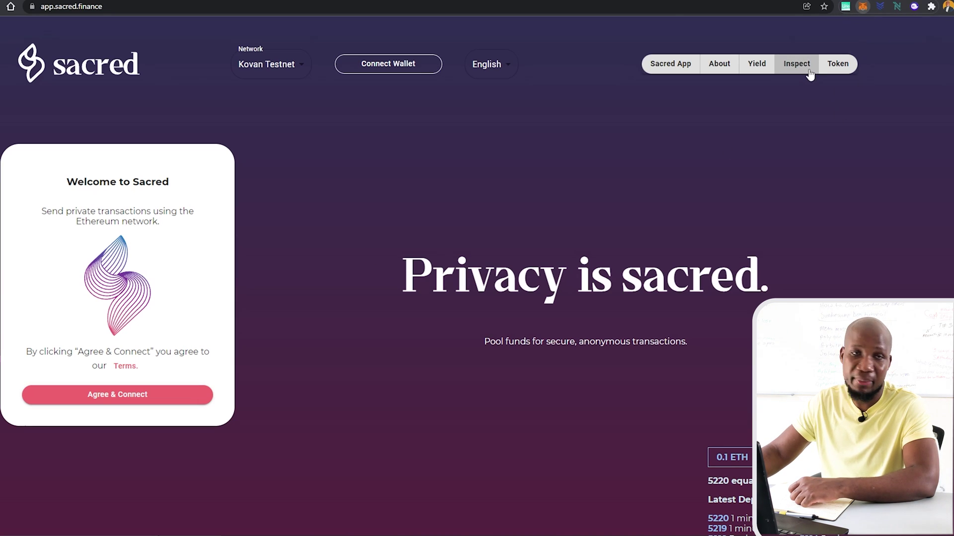
Glance at MetaMask, then start Connect Wallet on Sacred to bring up the unlock screen
click(863, 7)
click(589, 145)
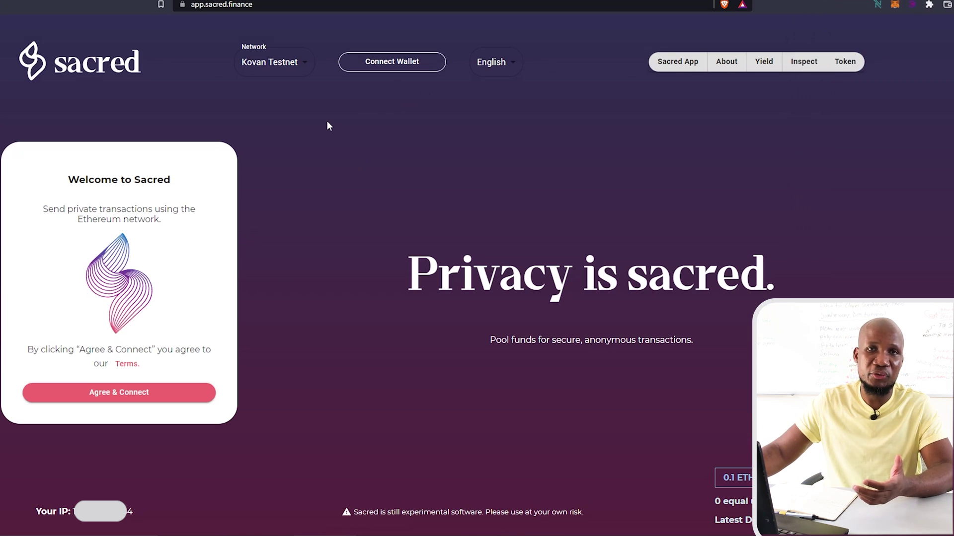
click(370, 66)
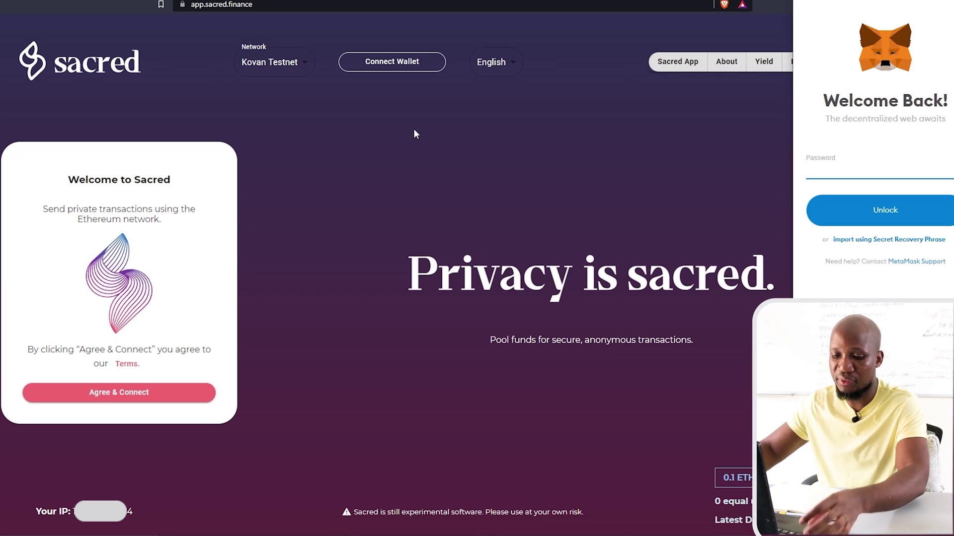
Unlock MetaMask with the account password, connect Account 1, and approve switching to Kovan
text(•••••••••••••)
key(Return)
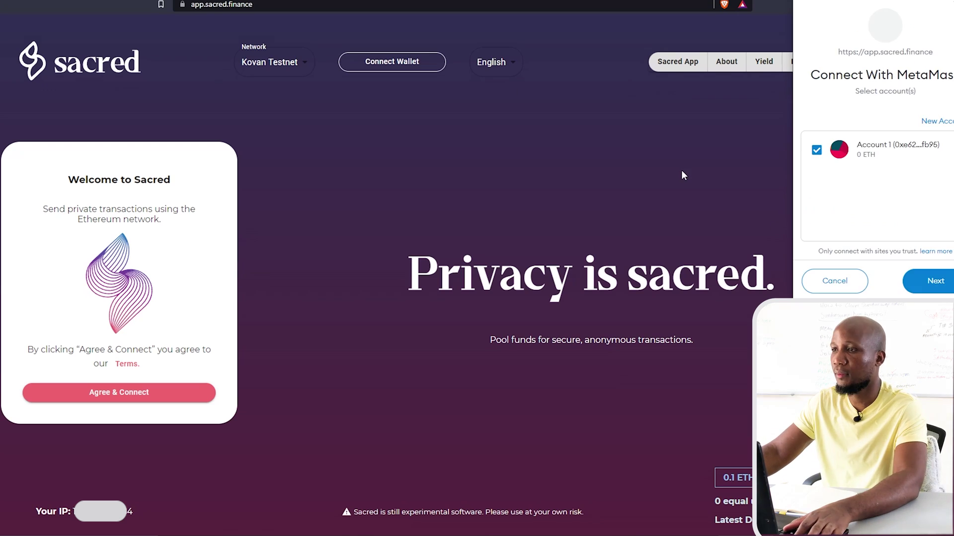
click(933, 283)
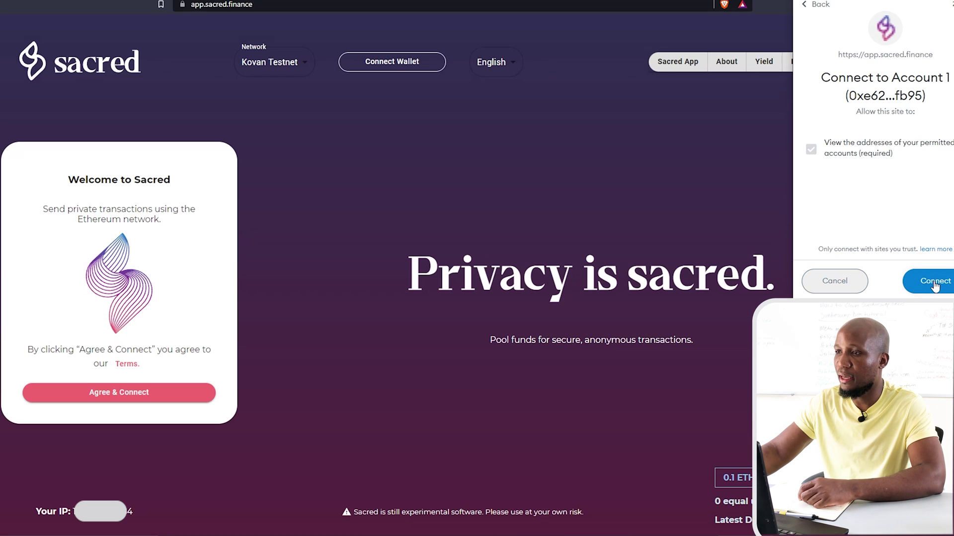
click(932, 283)
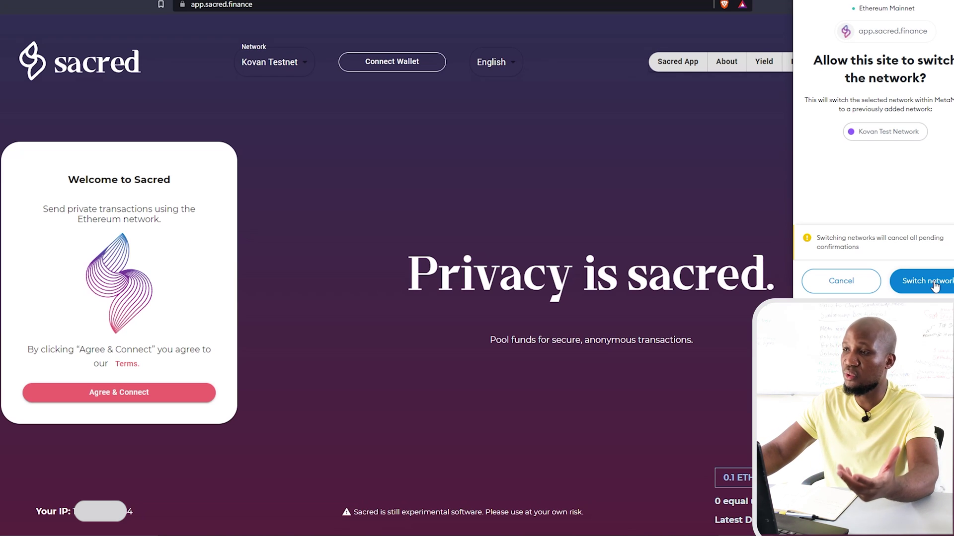
click(925, 282)
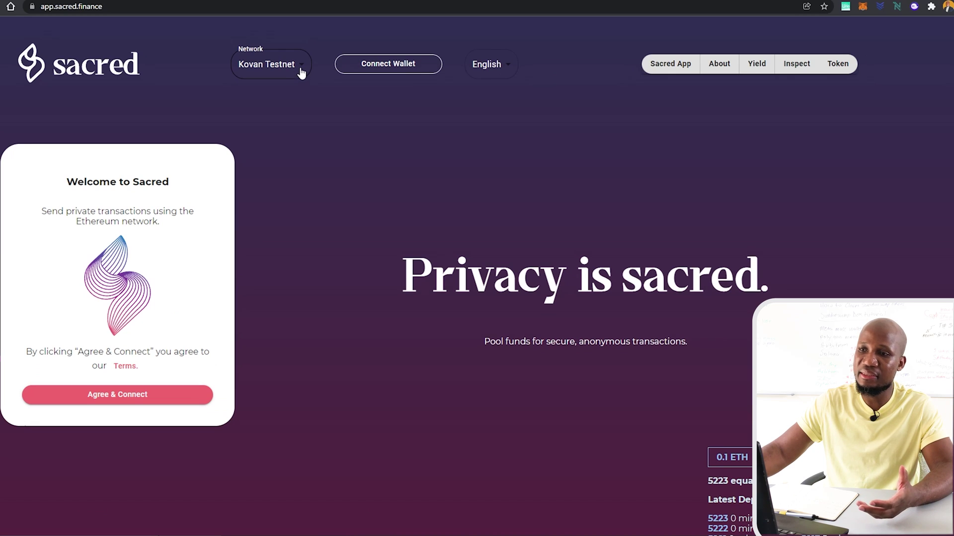
Keep Kovan Testnet selected, connect the wallet, and check its 1.4832 ETH balance
click(301, 73)
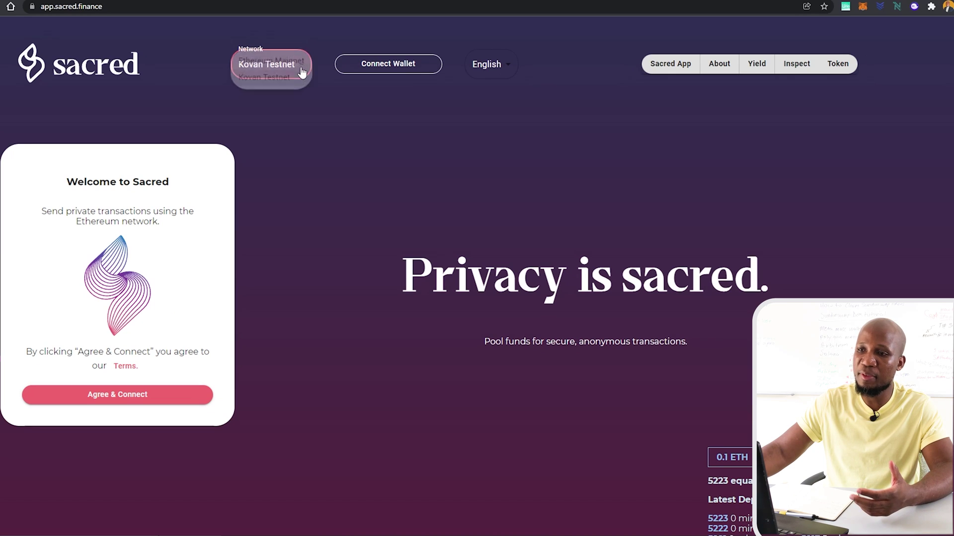
click(417, 133)
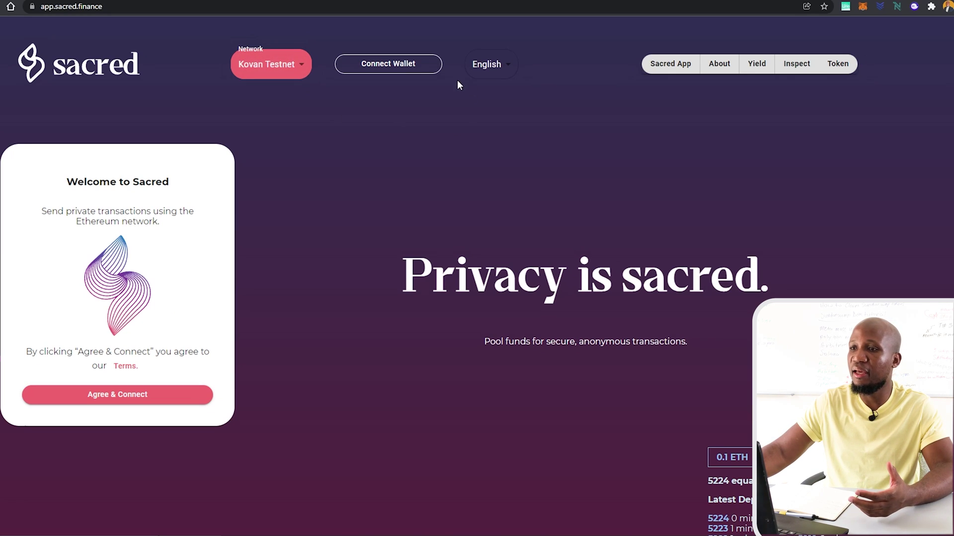
click(404, 68)
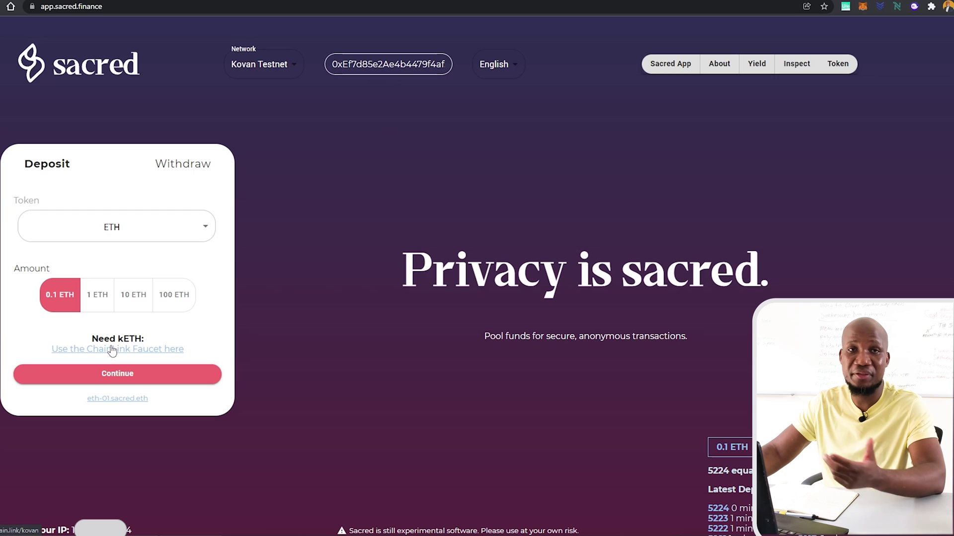
click(862, 7)
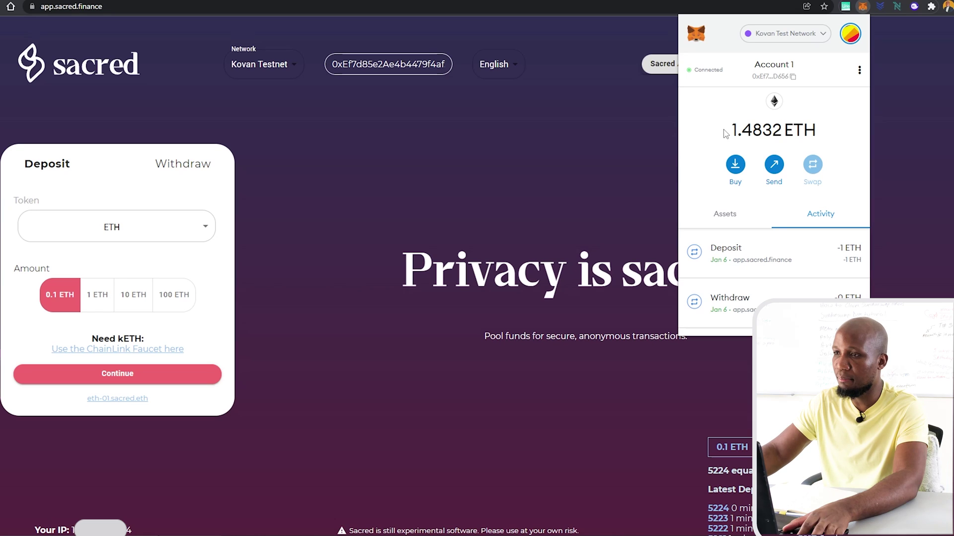
click(472, 170)
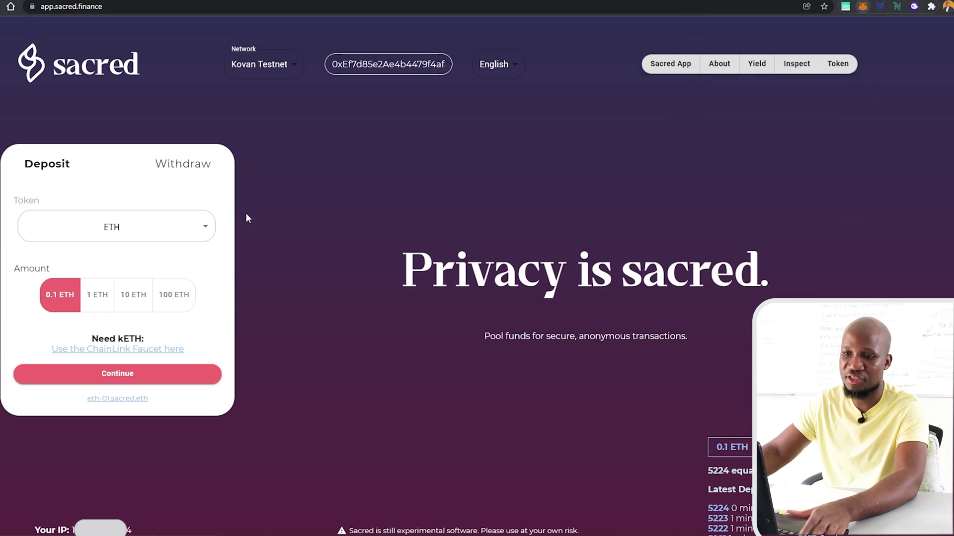
Open the Chainlink Kovan faucet and fill in the wallet's account address
click(115, 350)
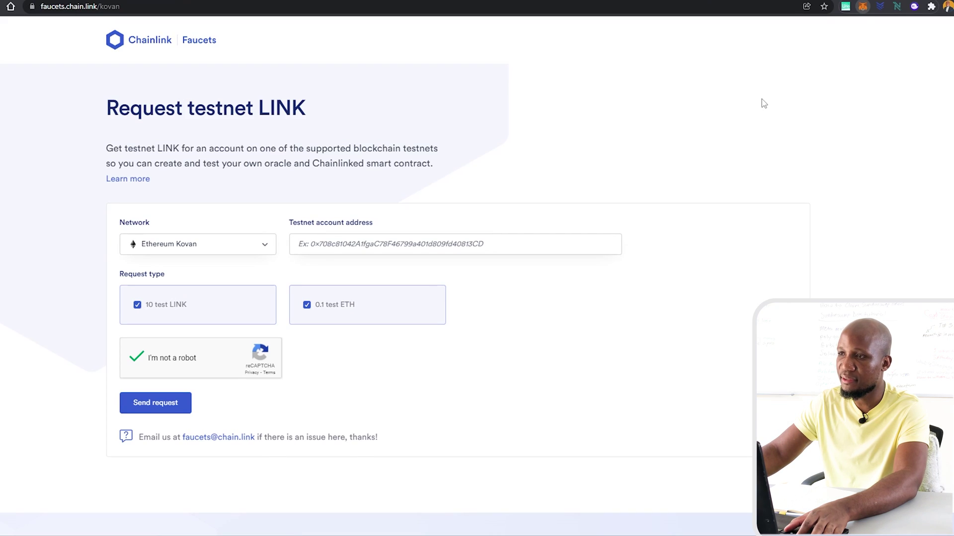
click(863, 6)
click(769, 87)
click(391, 230)
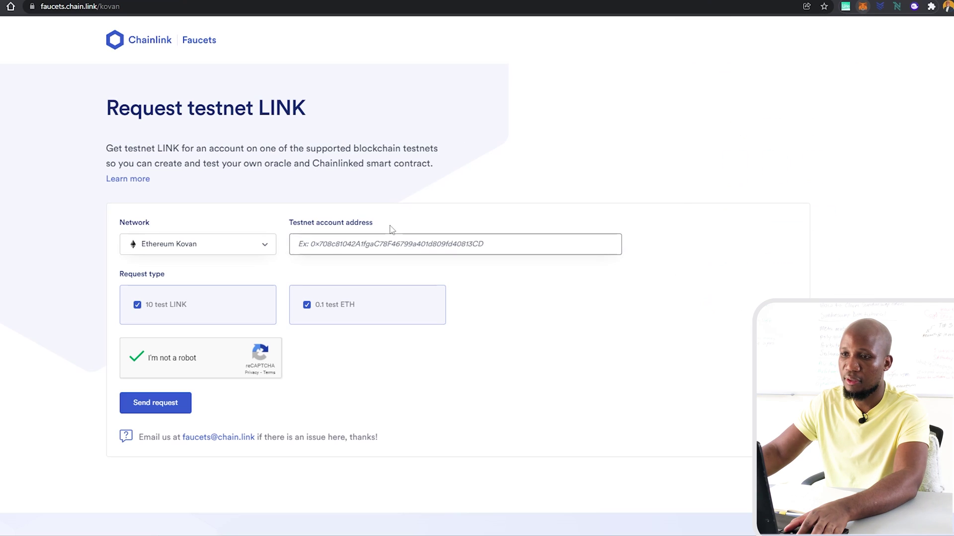
click(441, 243)
key(Down)
key(Return)
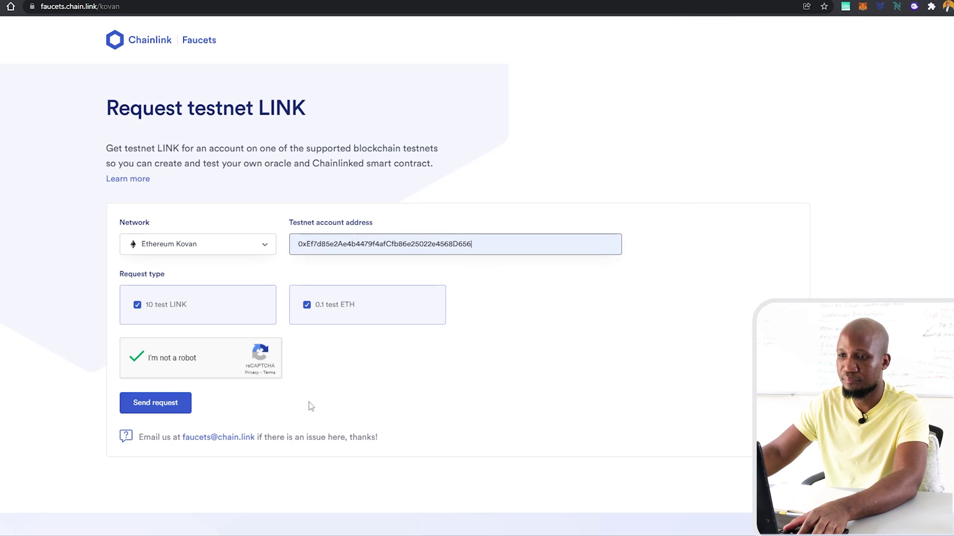
Request 10 test LINK and 0.1 test ETH, then confirm the wallet shows 1.5832 ETH
click(150, 405)
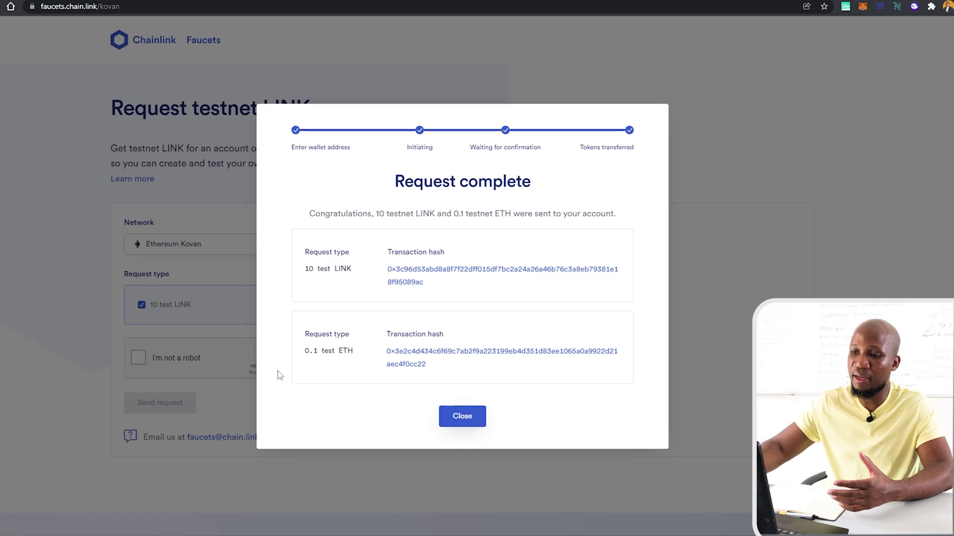
click(462, 418)
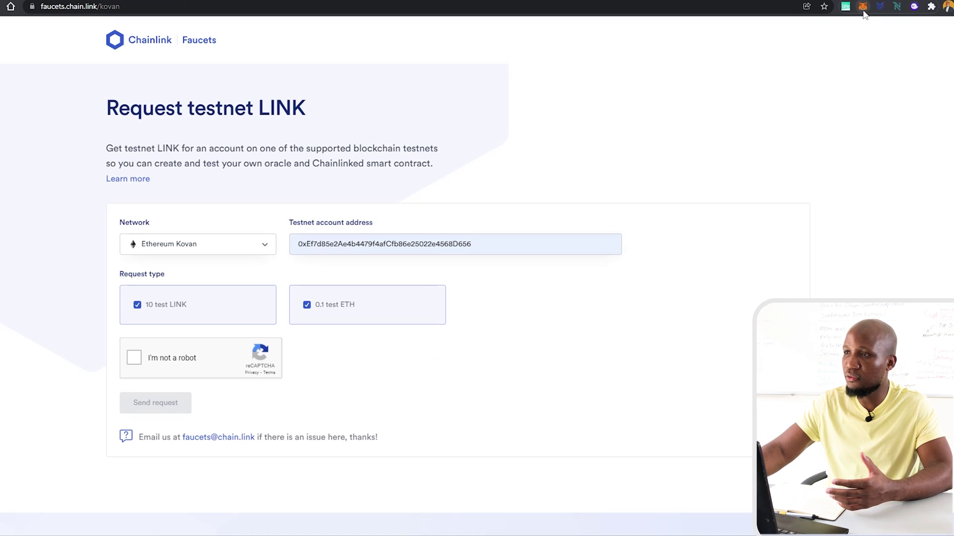
click(862, 6)
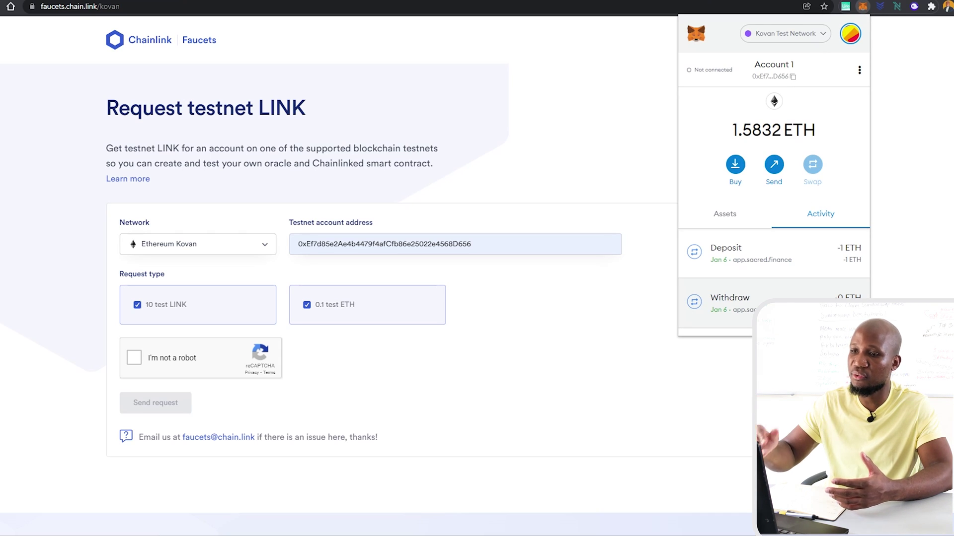
click(703, 2)
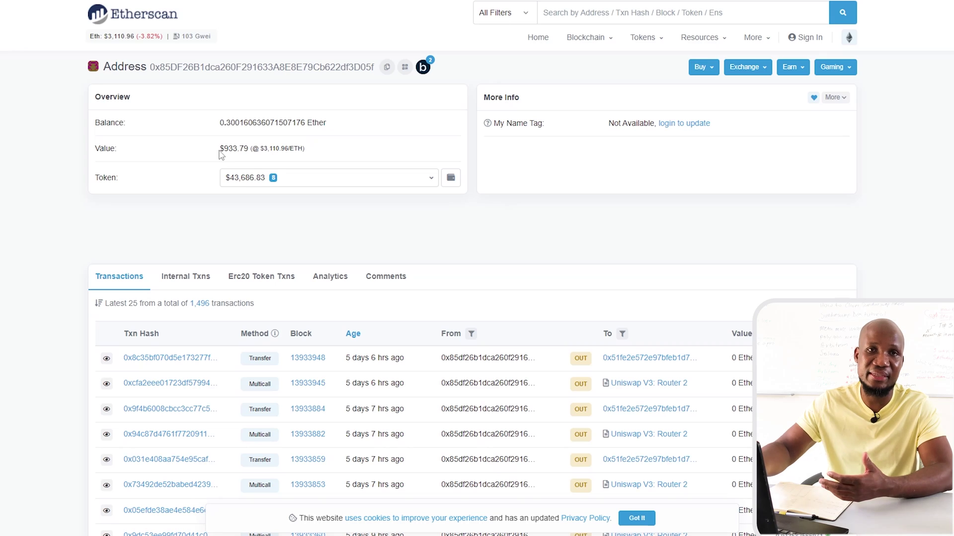
Highlight the account's $933.79 value and its full address on Etherscan
drag(219, 151, 294, 147)
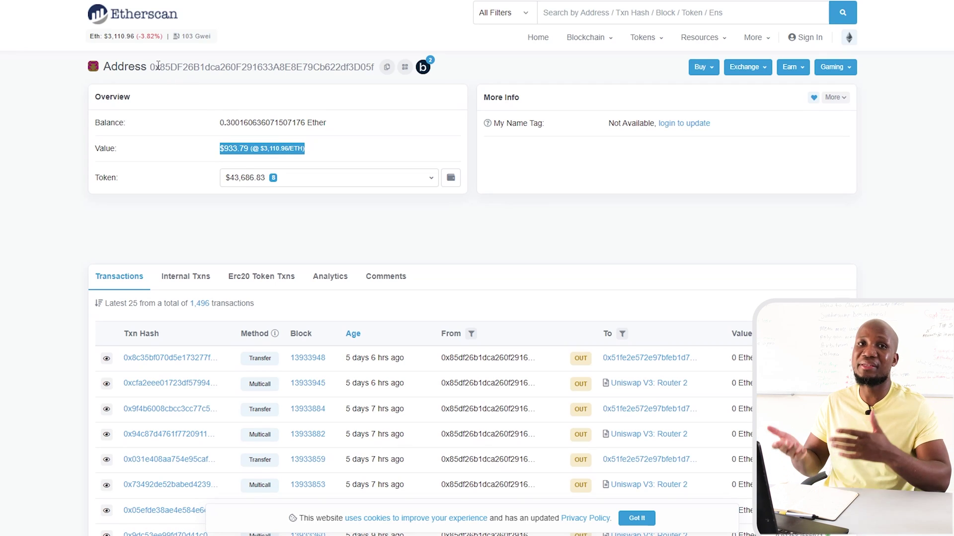
drag(150, 67, 392, 85)
click(38, 211)
Show Additional Info for the failed Multicall transaction: status Fail, 27,465 gas used
scroll(82, 215, down, 5)
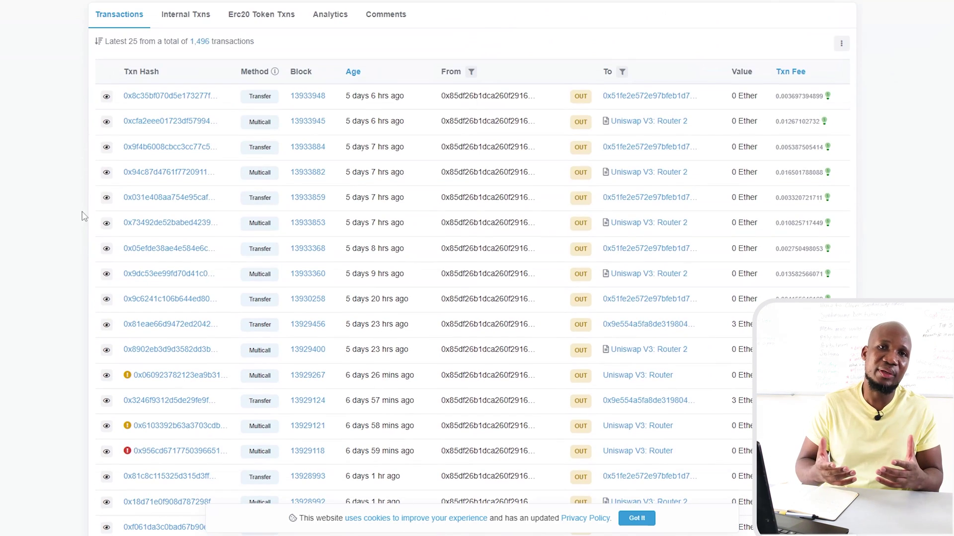
scroll(130, 199, down, 5)
scroll(133, 199, down, 3)
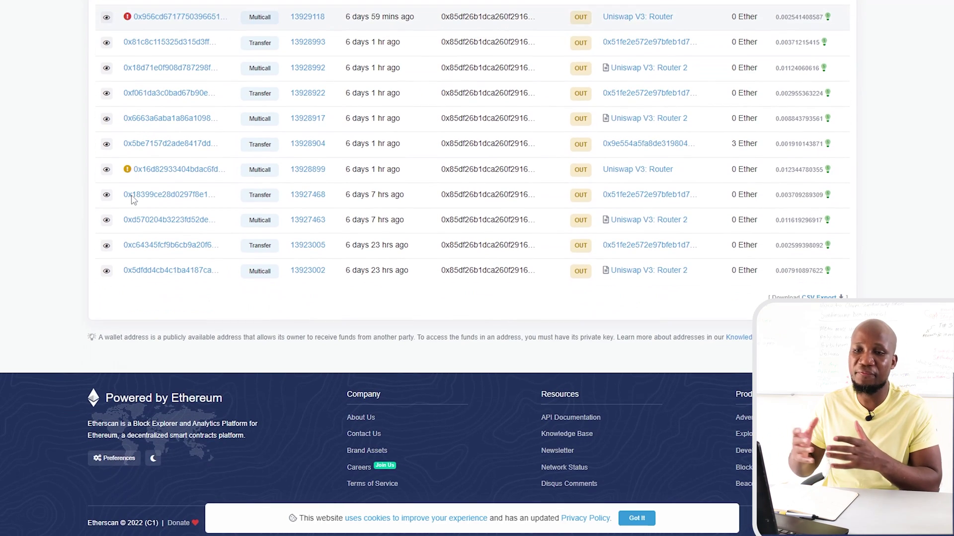
scroll(133, 199, up, 5)
mouse_move(128, 281)
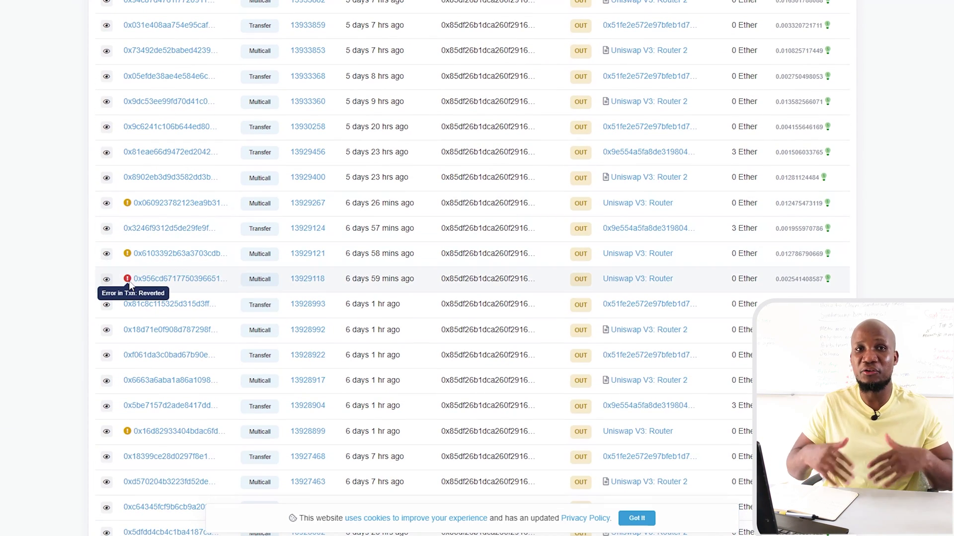
click(107, 279)
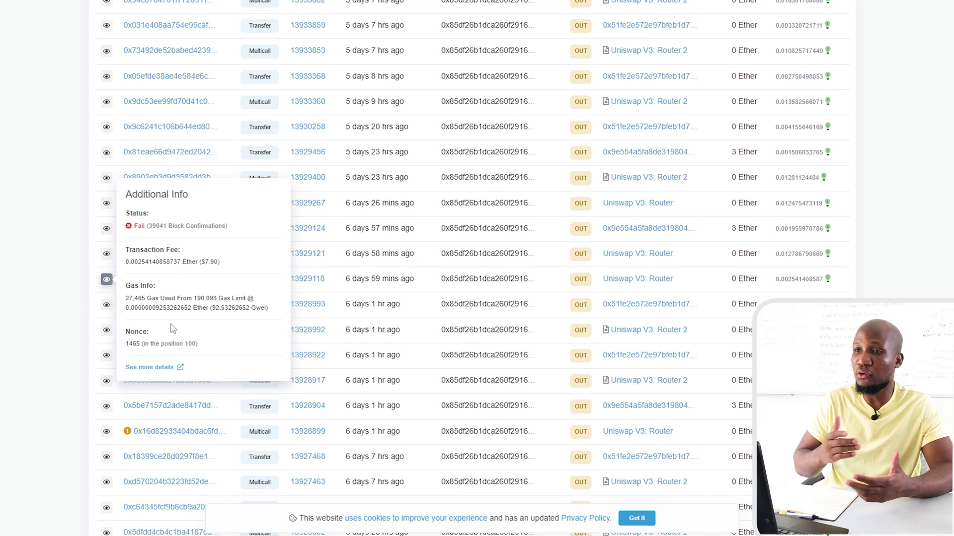
Close the failed transaction's Additional Info popup on Etherscan
click(28, 302)
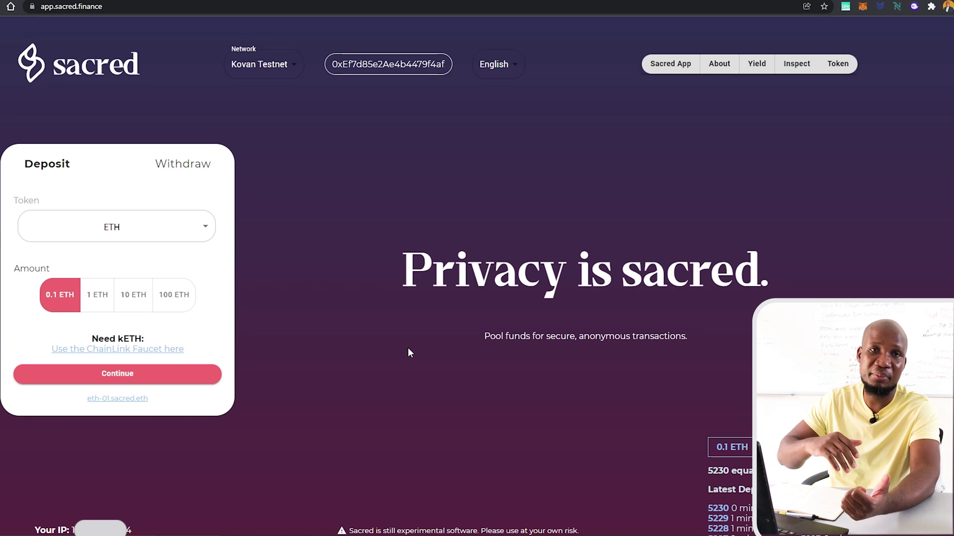
Paste the saved claim from Sticky Notes into the Withdraw form's Sacred Claim field
key(alt+Tab)
key(ctrl+a)
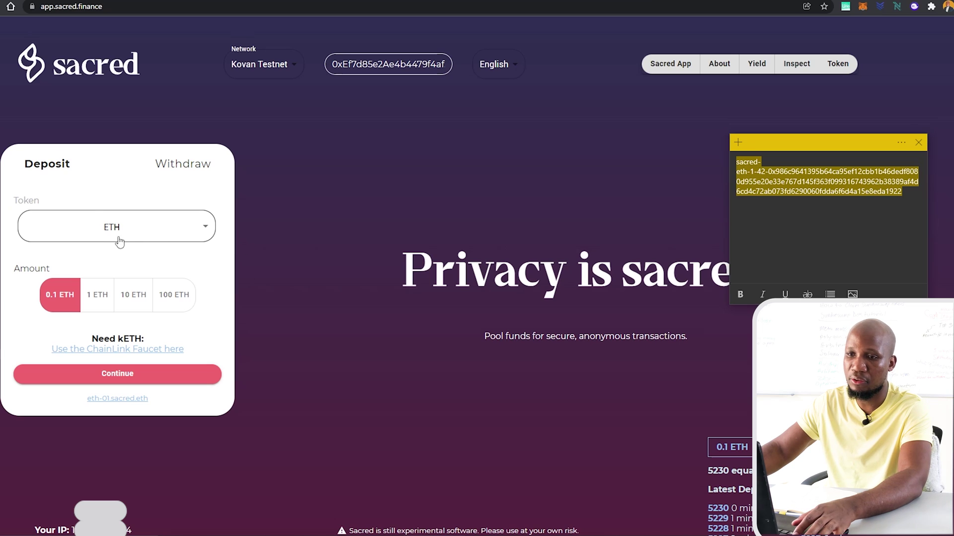
click(185, 171)
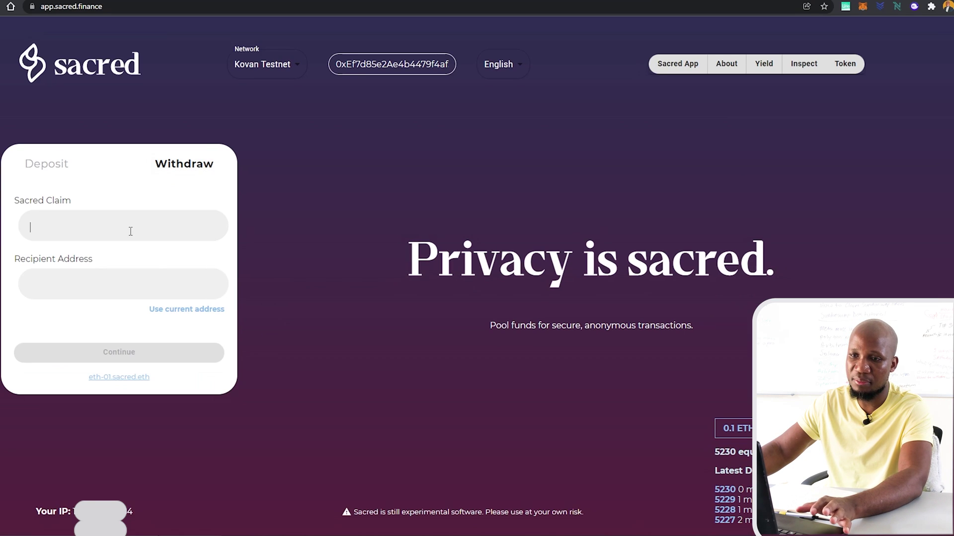
key(ctrl+v)
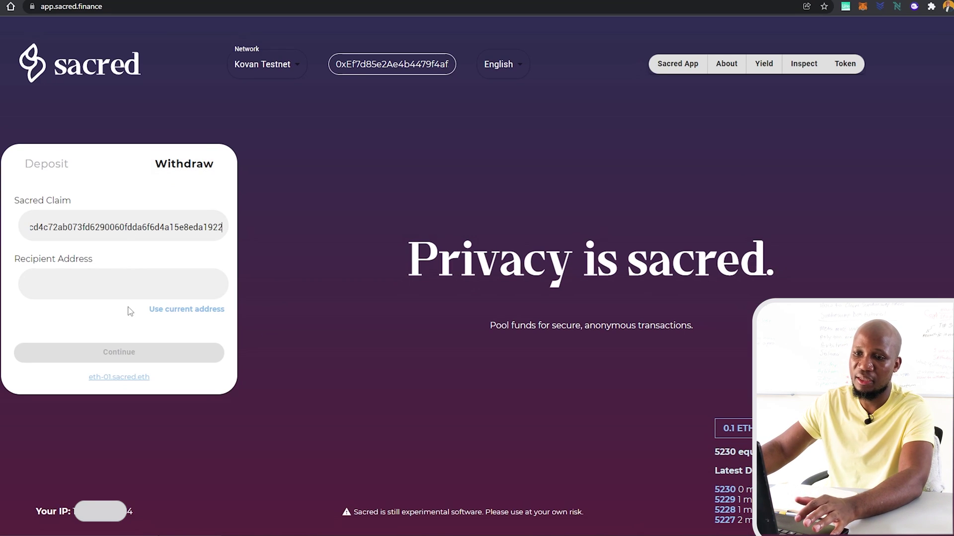
Set the MetaMask account as recipient, verify the claim, and start the 1 ETH withdrawal
click(863, 5)
click(773, 68)
click(148, 283)
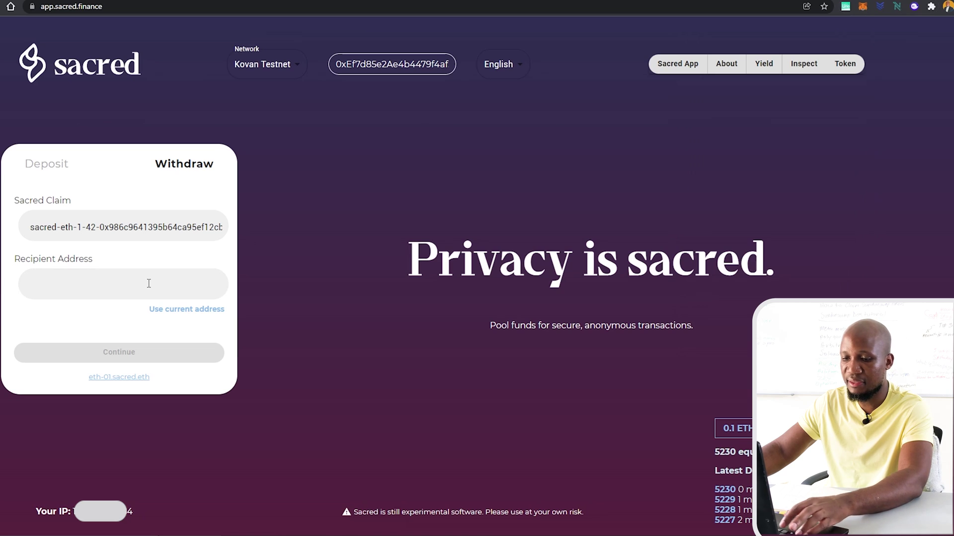
key(ctrl+v)
click(139, 352)
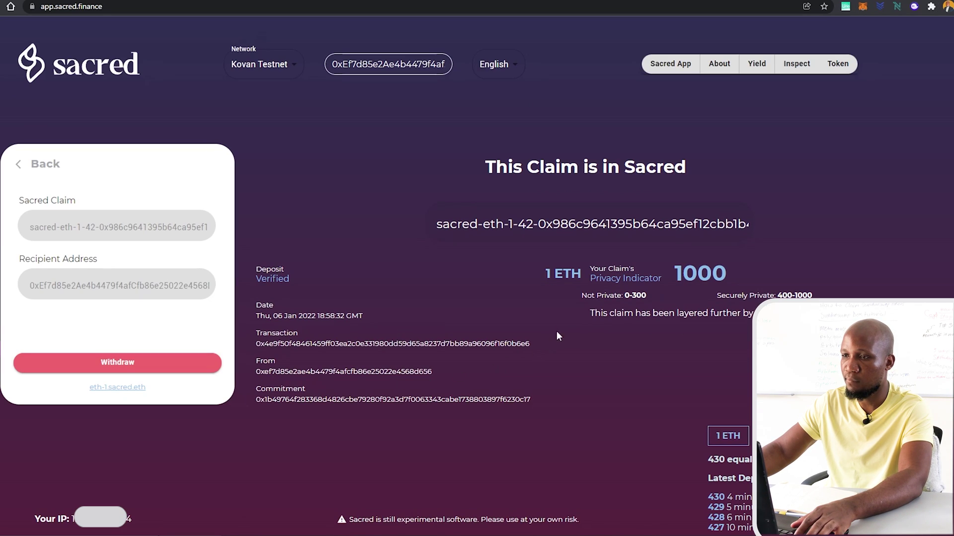
drag(529, 290, 635, 271)
click(454, 266)
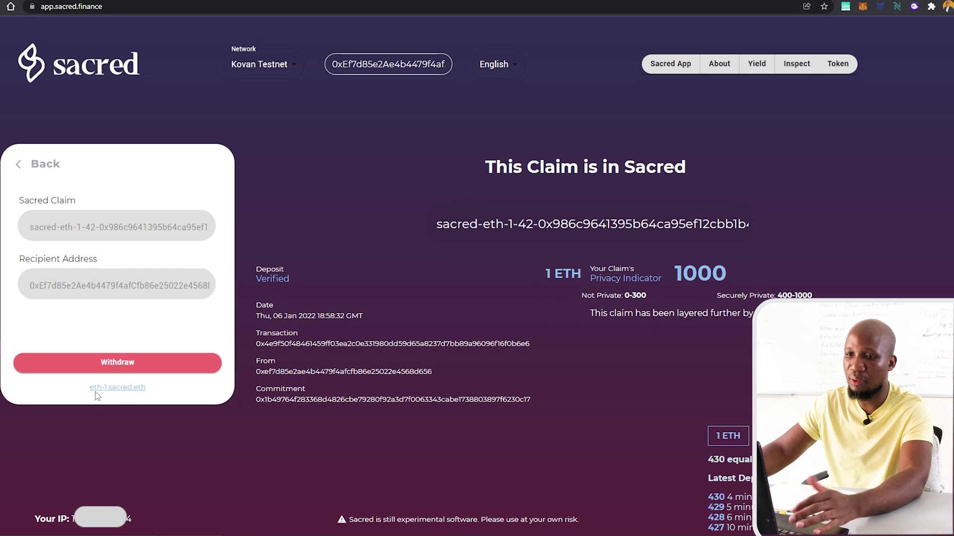
click(83, 368)
Confirm the 1 ETH withdrawal in Sacred and review the MetaMask request
click(85, 354)
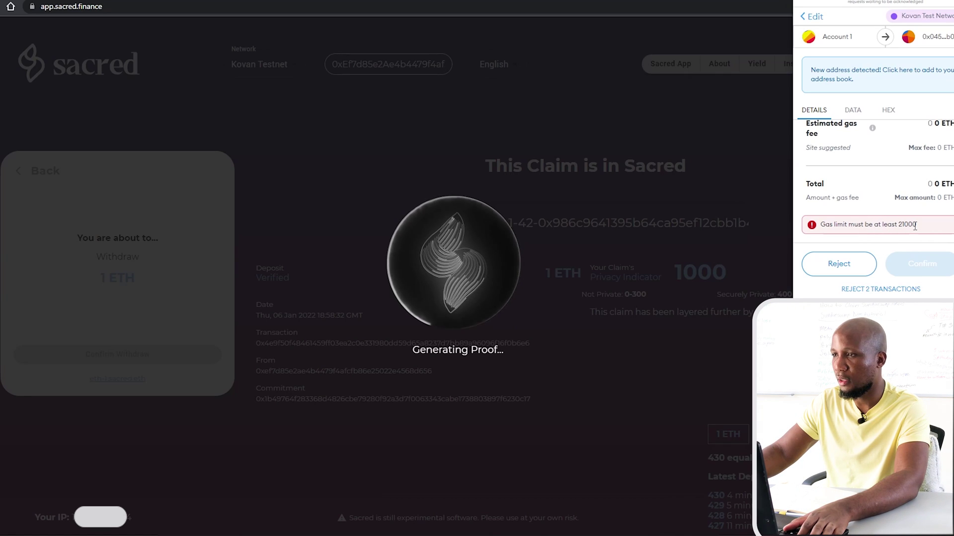
scroll(918, 229, up, 2)
scroll(916, 226, down, 2)
scroll(924, 224, up, 2)
Raise the gas limit to 25000 and confirm both withdrawal transactions in MetaMask
click(947, 208)
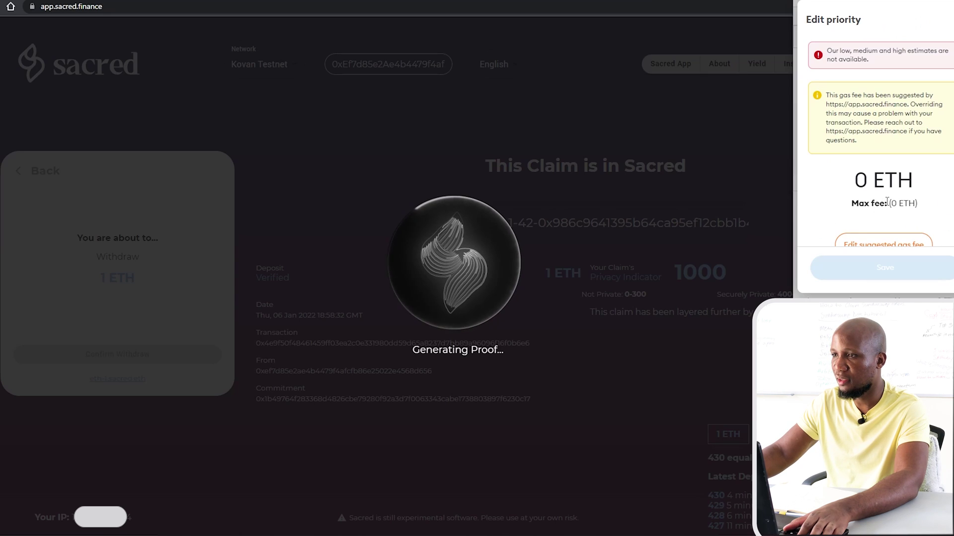
scroll(873, 215, down, 1)
click(857, 223)
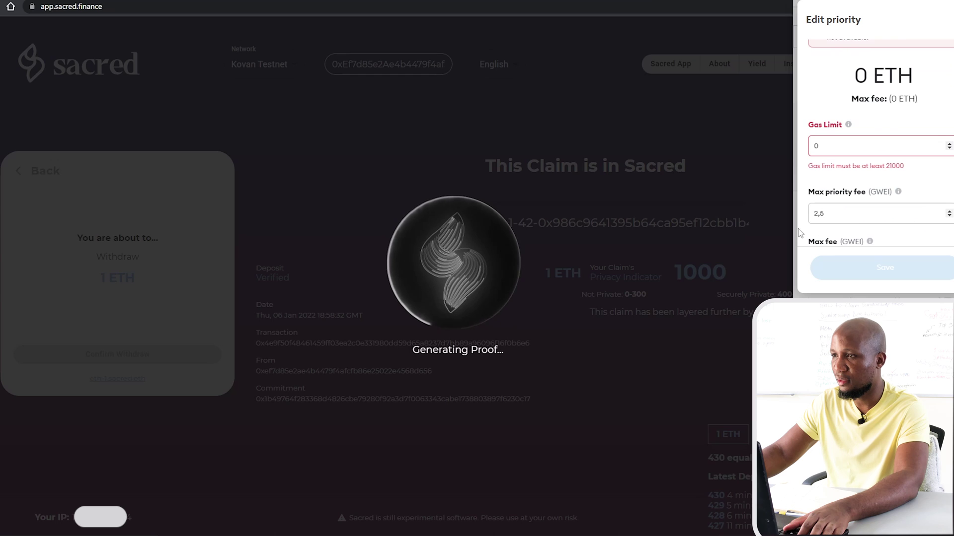
double_click(812, 146)
text(25)
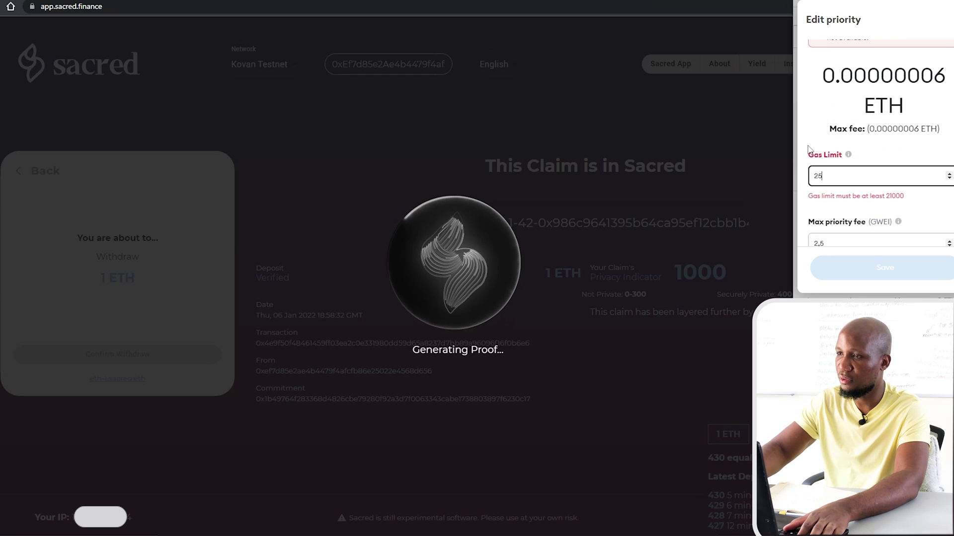
text(000)
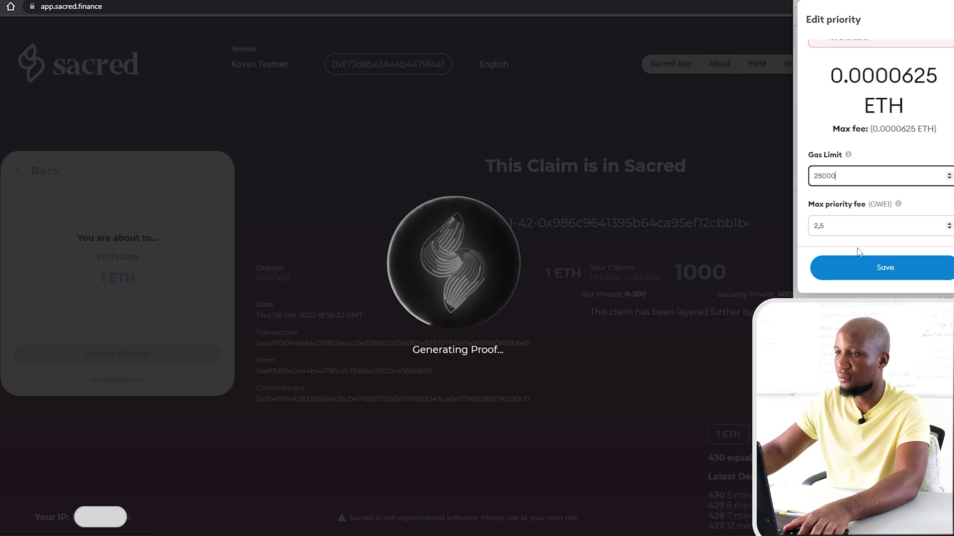
click(858, 274)
click(857, 275)
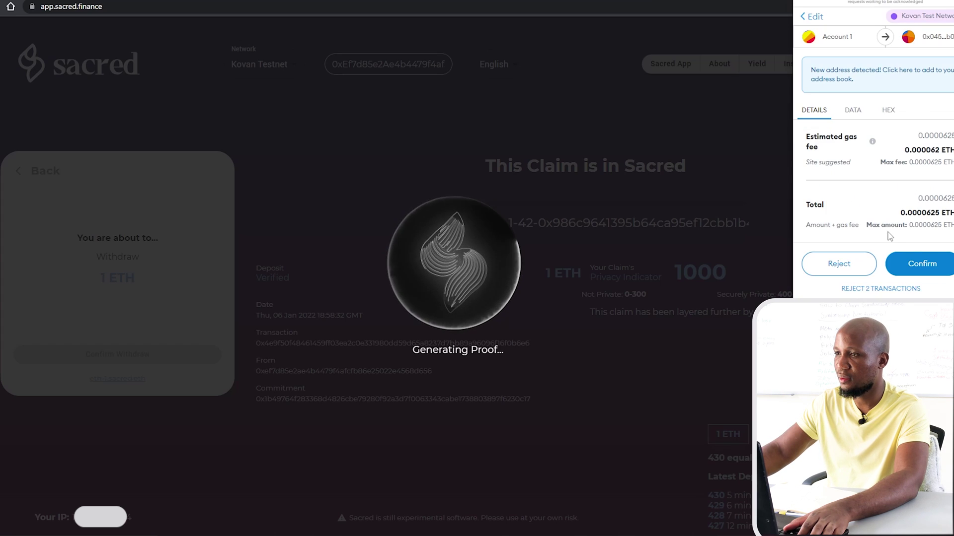
click(922, 270)
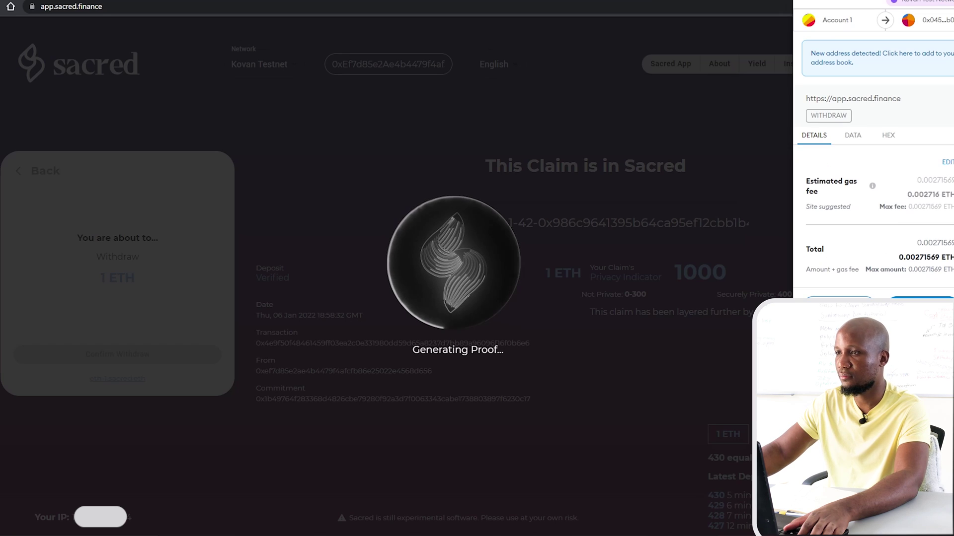
click(913, 281)
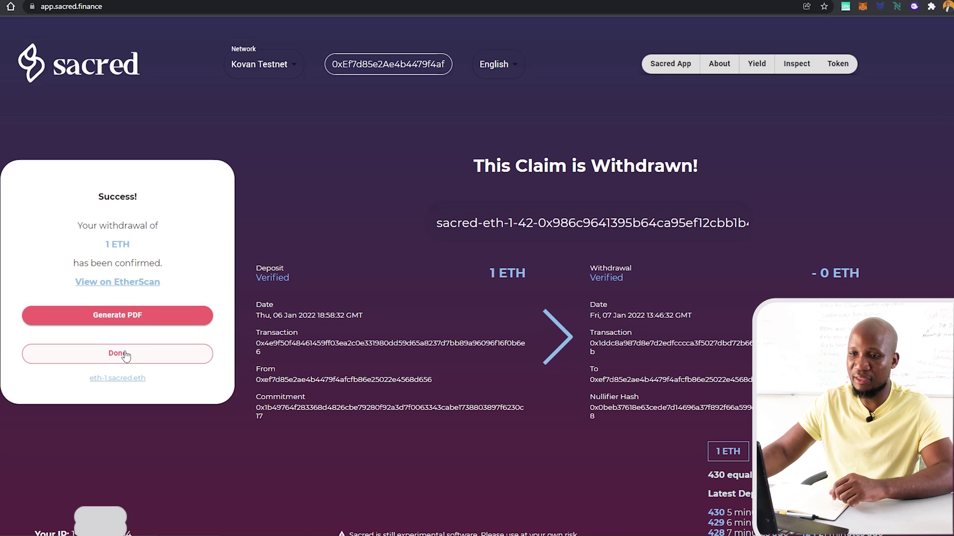
click(126, 355)
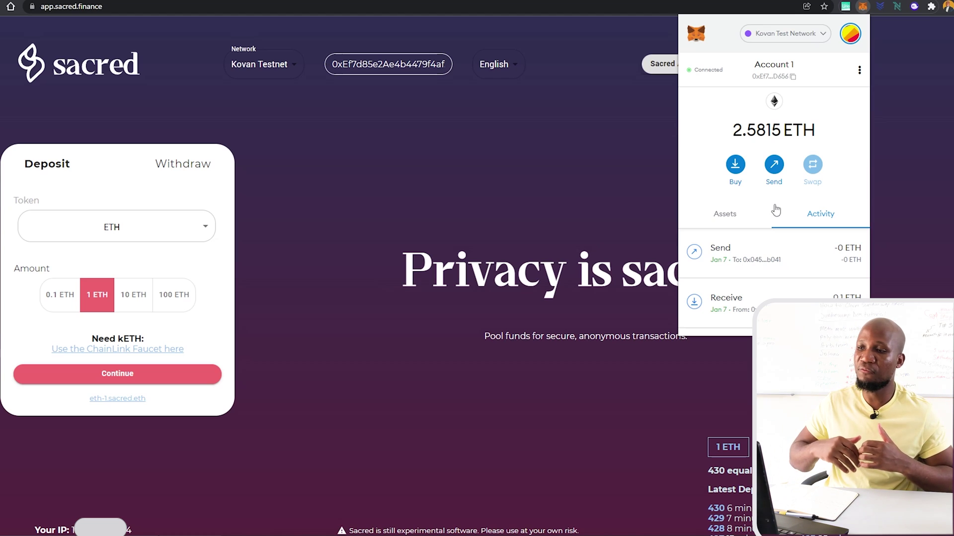
click(398, 330)
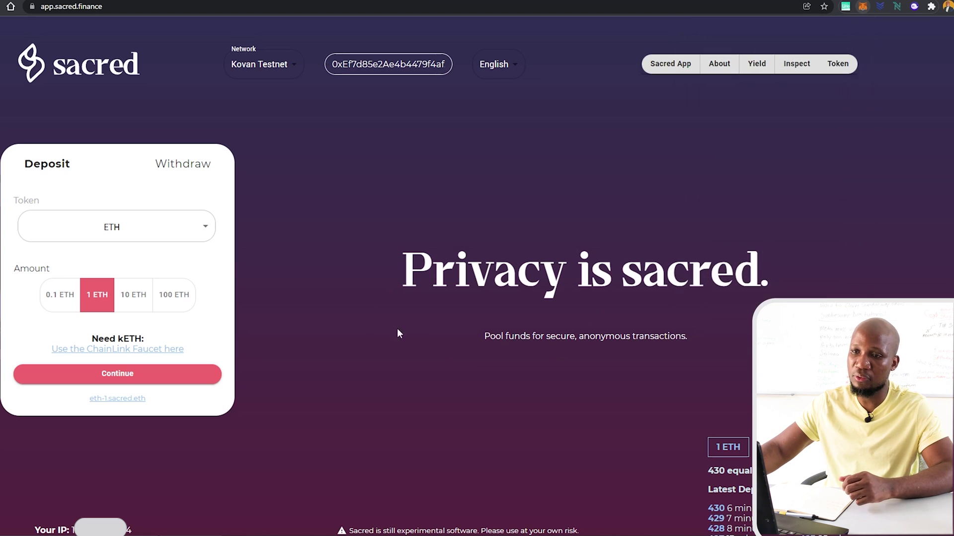
Start a 1 ETH deposit, copy its new claim note and download it as a .txt file
click(102, 300)
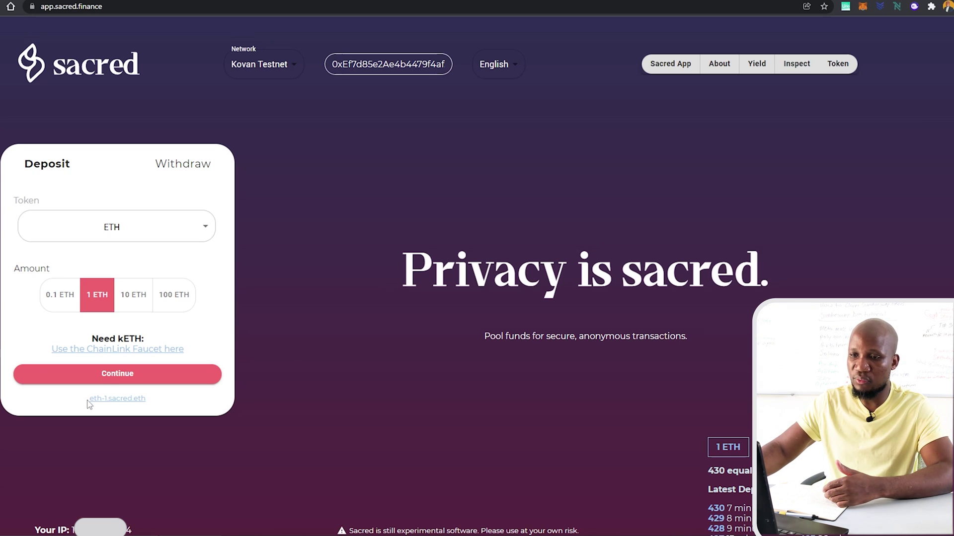
click(114, 378)
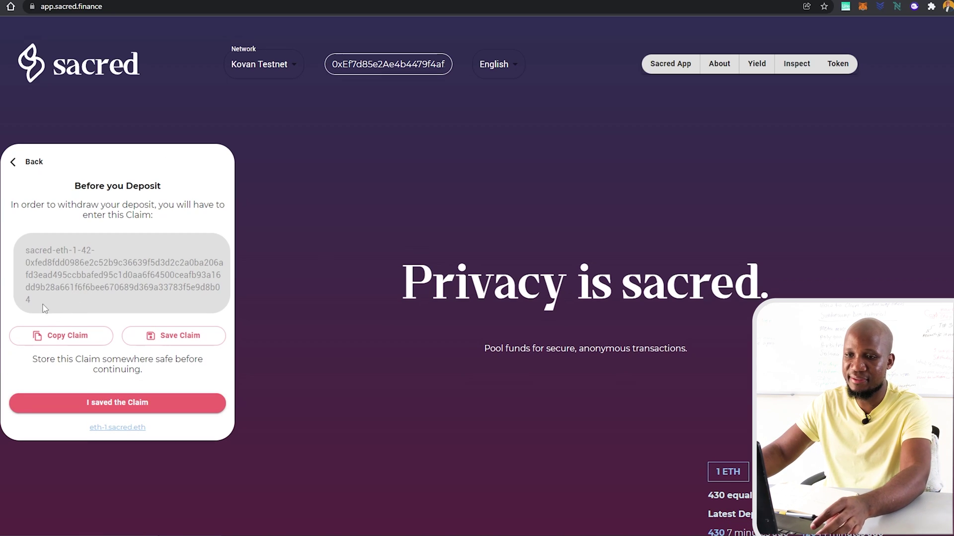
click(44, 335)
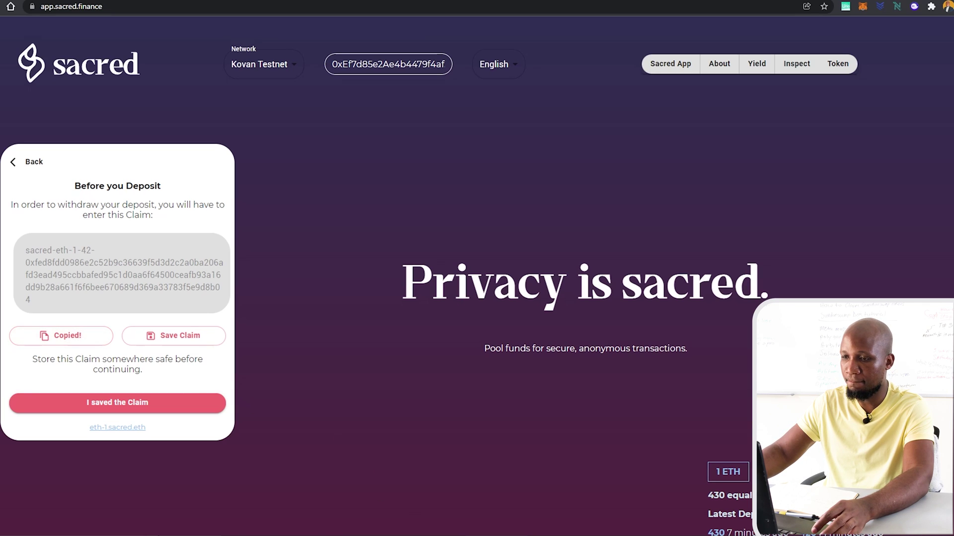
key(alt+Tab)
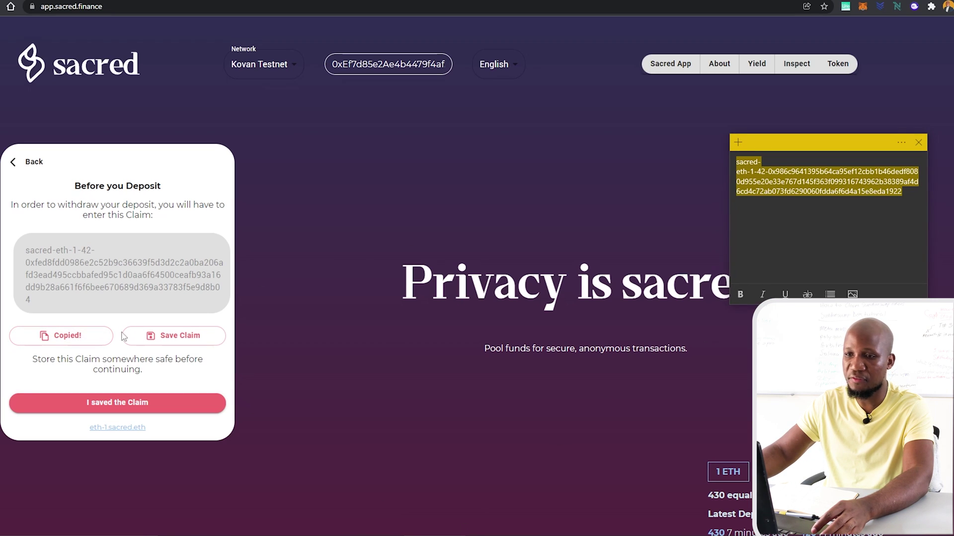
click(177, 338)
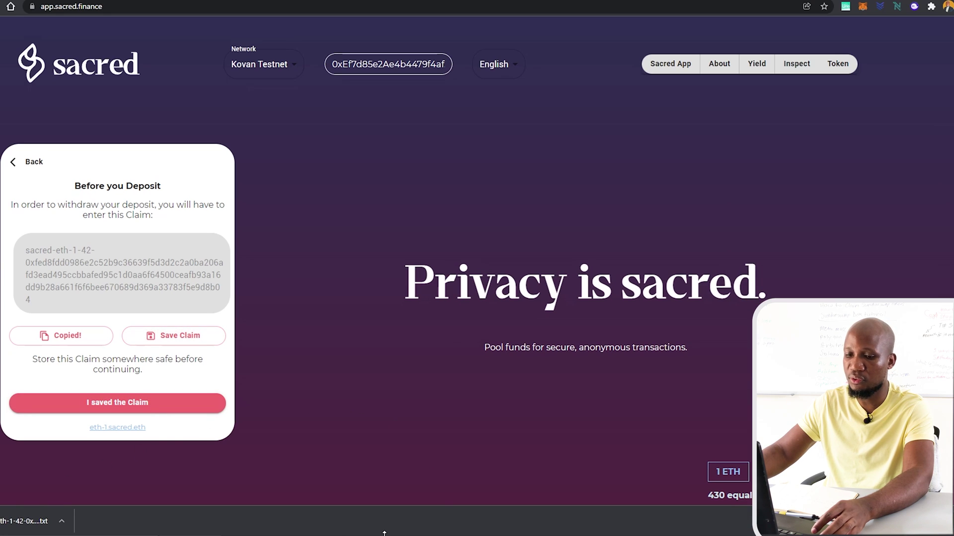
Replace the old claim in the sticky note with the new one and close the note
key(alt+Tab)
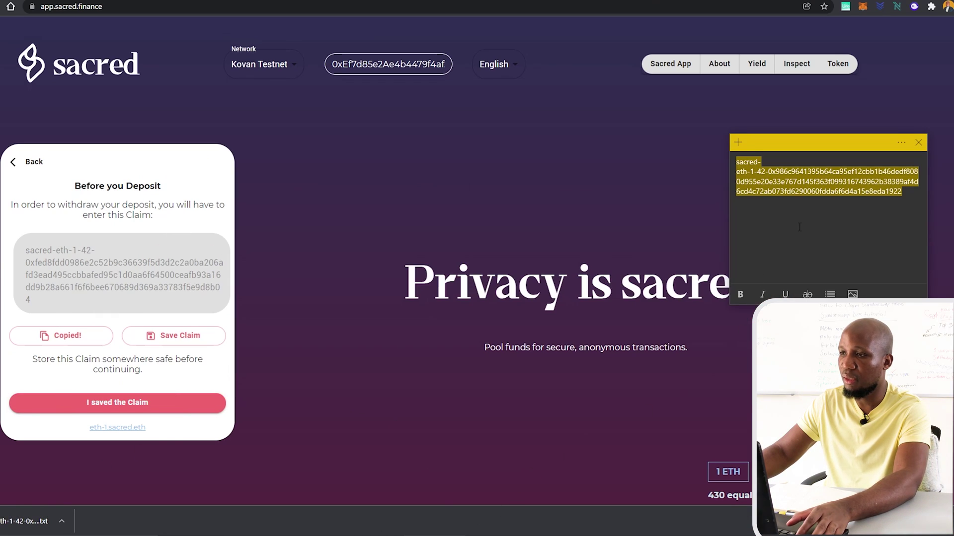
key(ctrl+a)
key(ctrl+v)
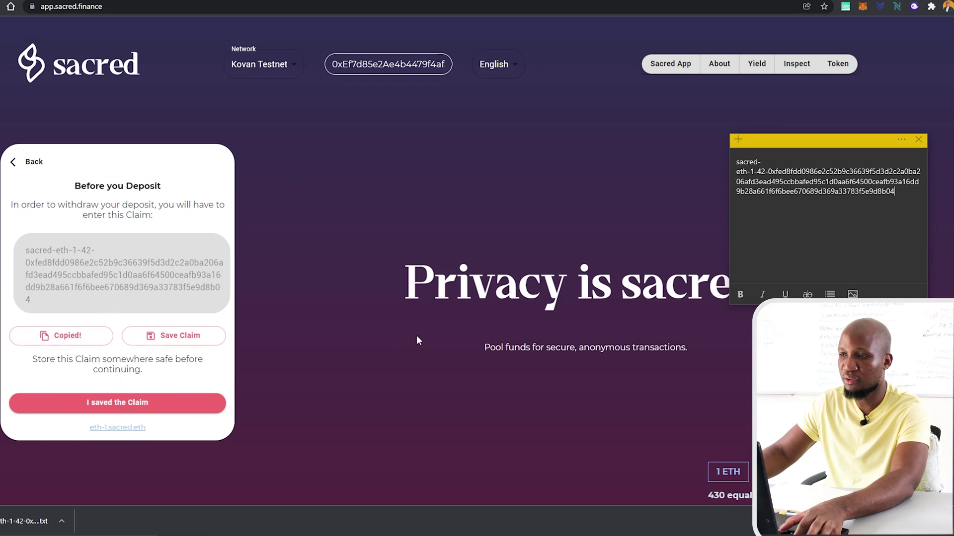
key(ctrl+a)
click(802, 233)
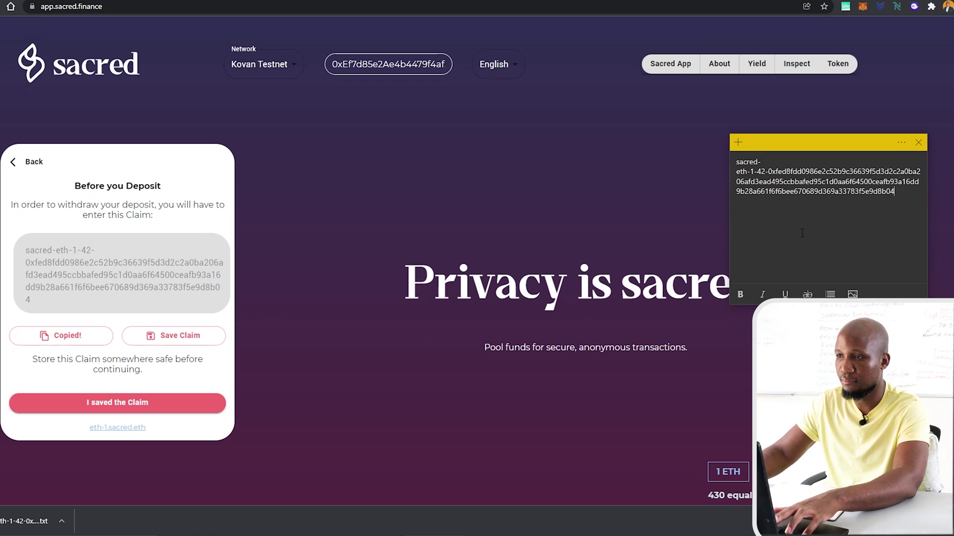
click(466, 208)
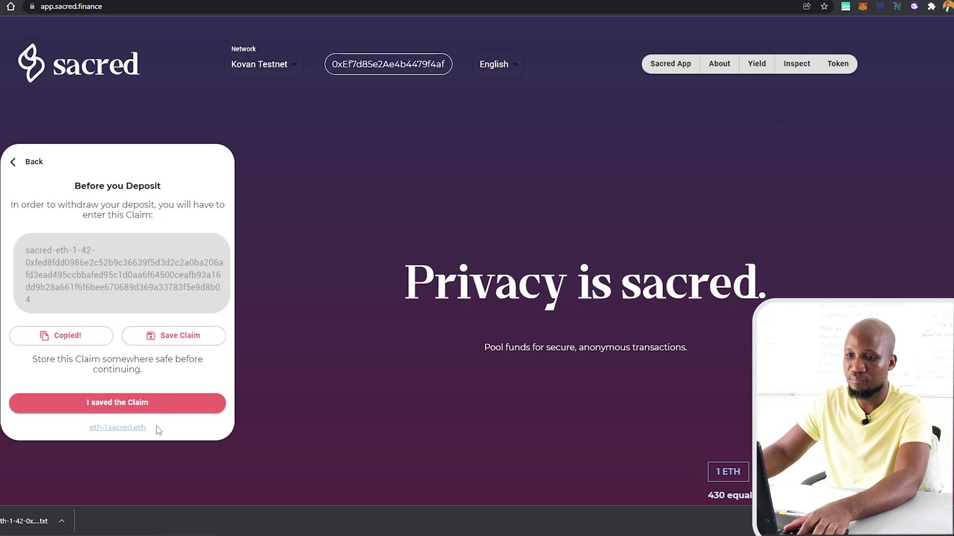
Acknowledge the saved claim note, deposit 1 ETH and approve the transaction in MetaMask
click(130, 406)
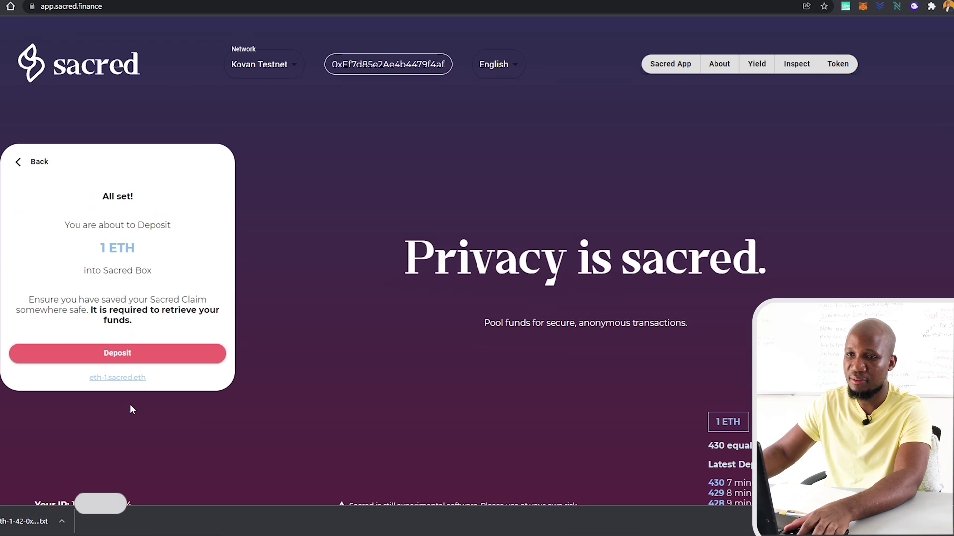
click(141, 359)
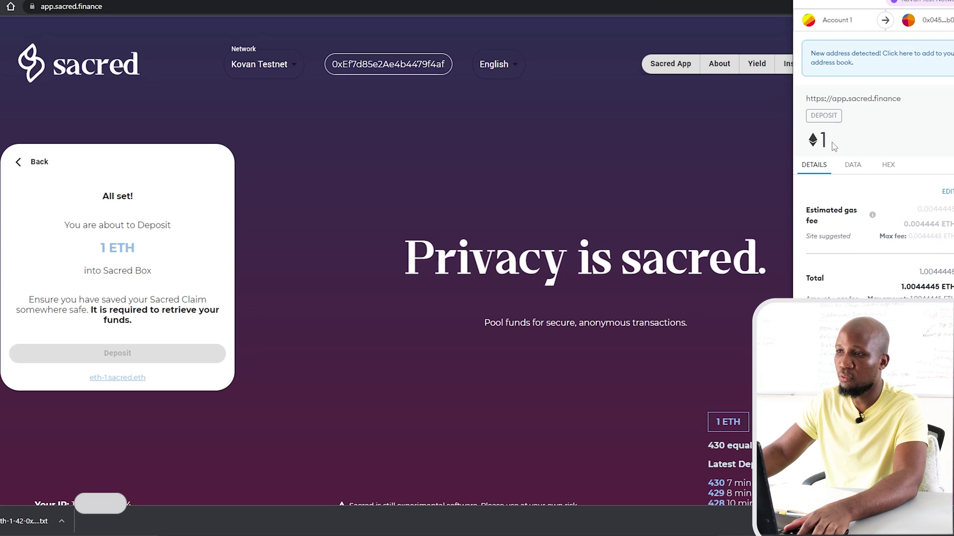
scroll(889, 246, down, 2)
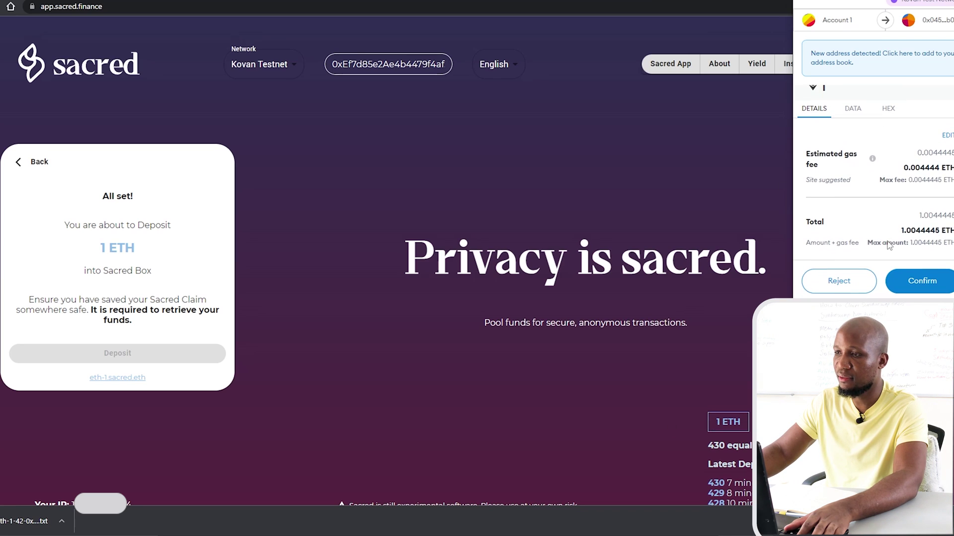
click(916, 281)
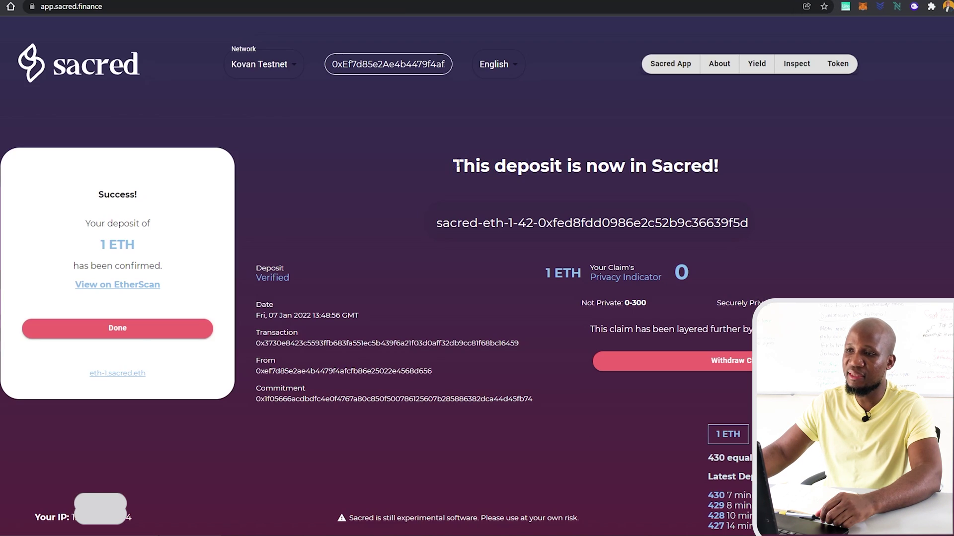
drag(458, 167, 714, 167)
click(386, 177)
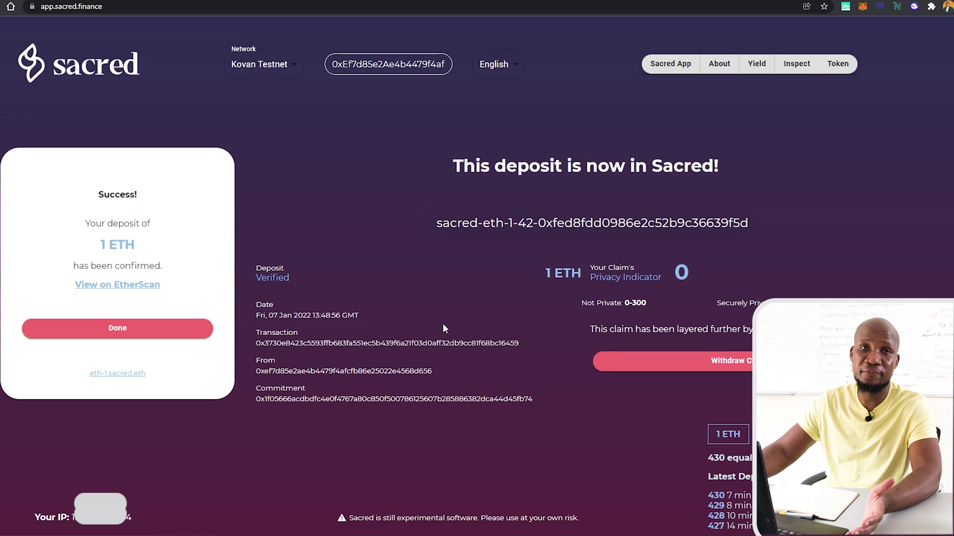
Close the deposit Success card to bring back the Deposit form showing deposit 431
click(172, 333)
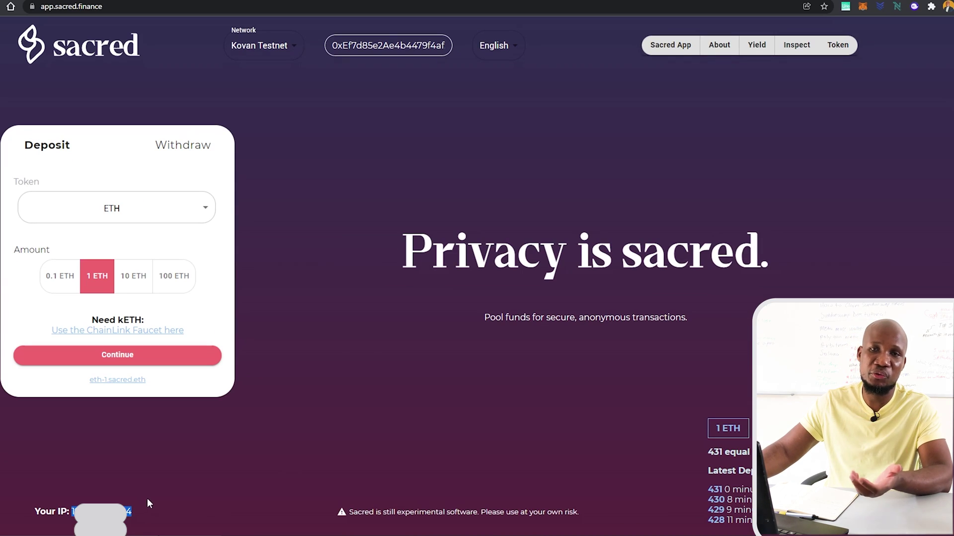
click(166, 489)
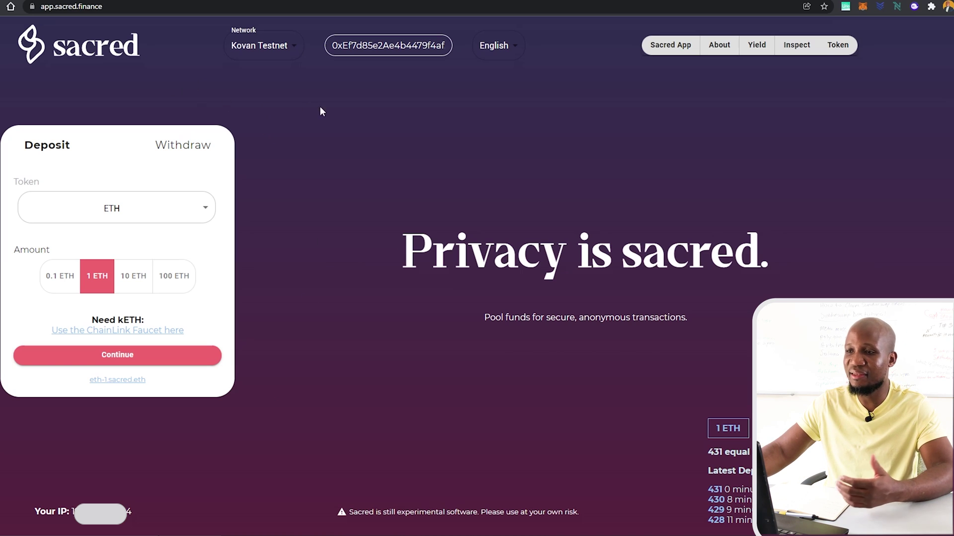
click(696, 6)
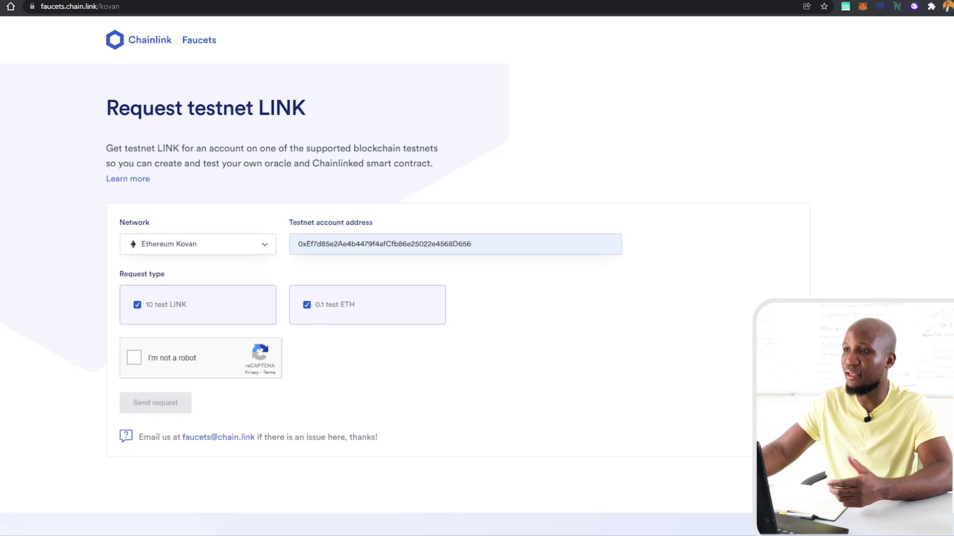
click(701, 5)
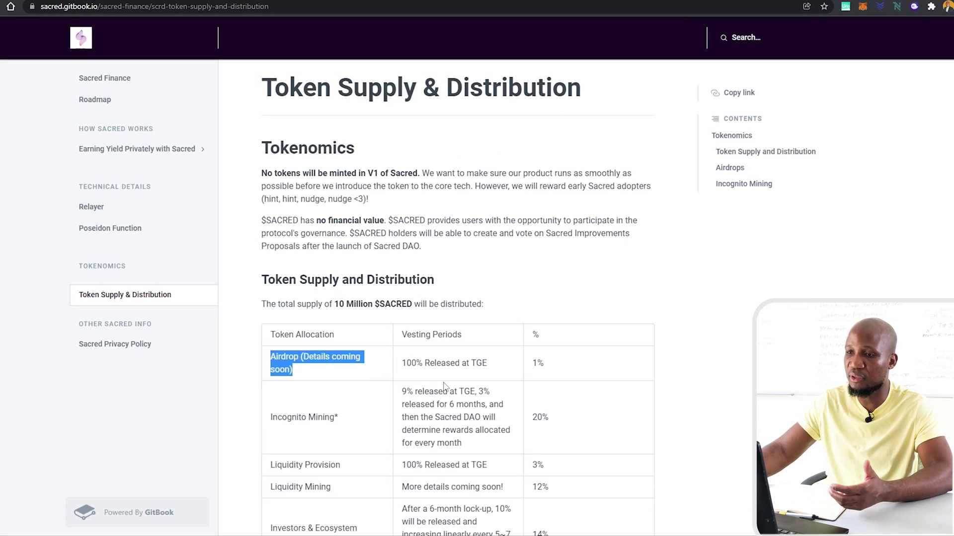
scroll(388, 417, down, 10)
scroll(438, 339, down, 5)
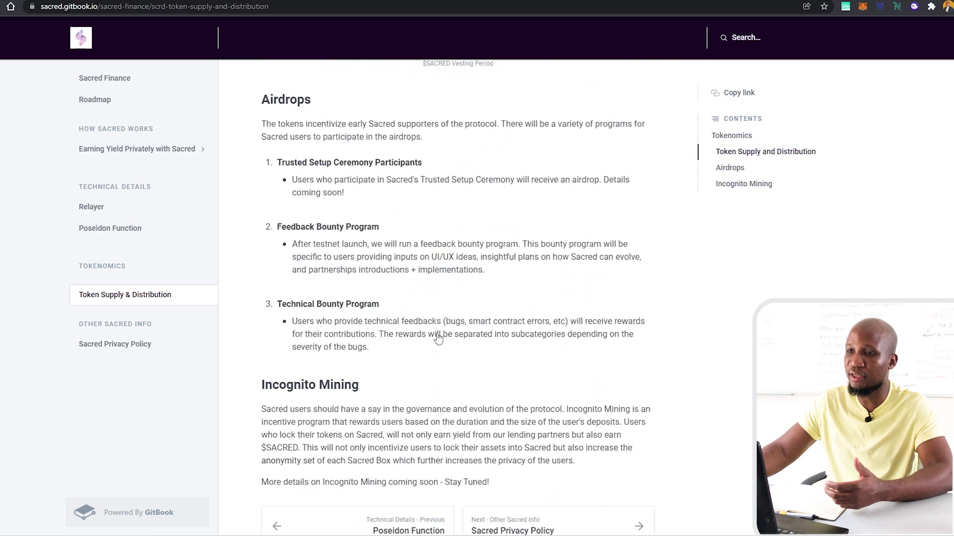
scroll(437, 337, up, 20)
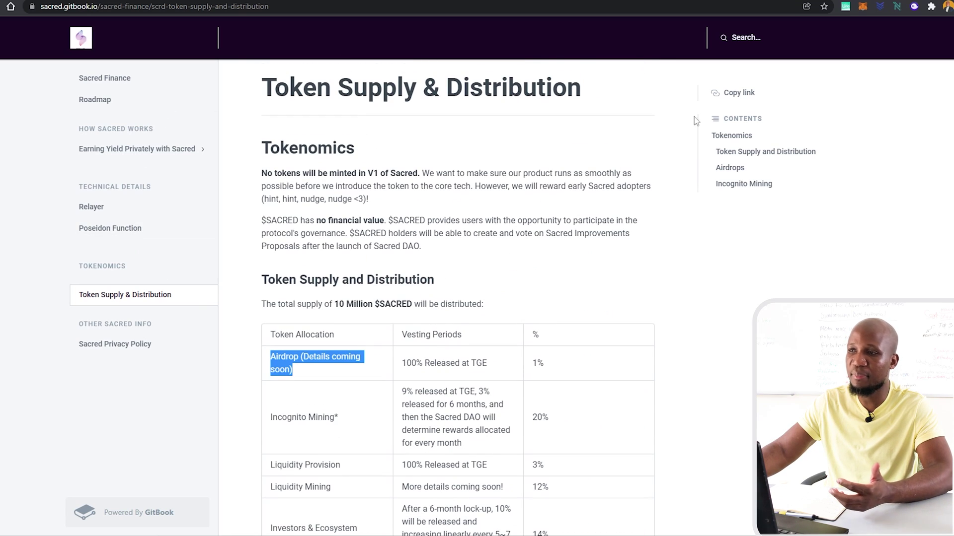
click(690, 1)
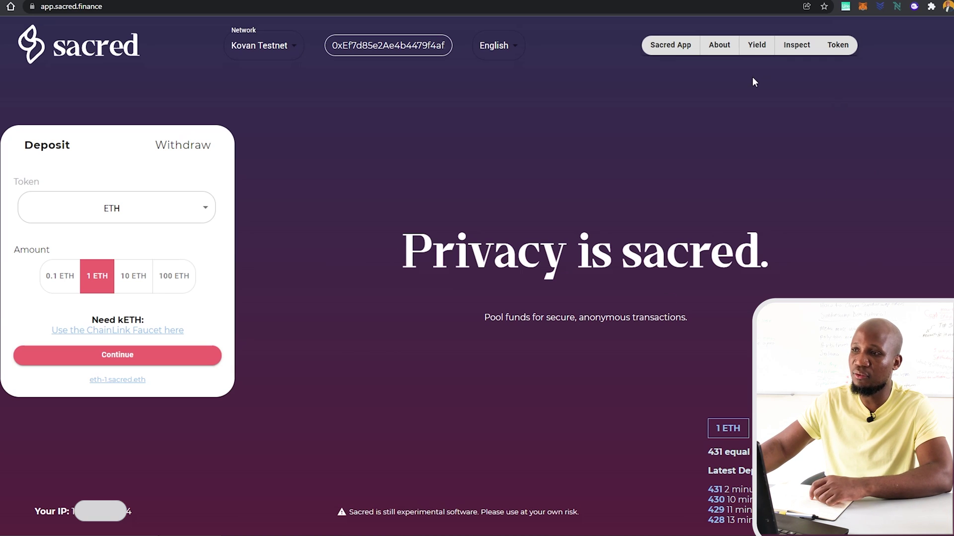
Go to the Yield page and open the About link to the GitBook introduction
click(756, 46)
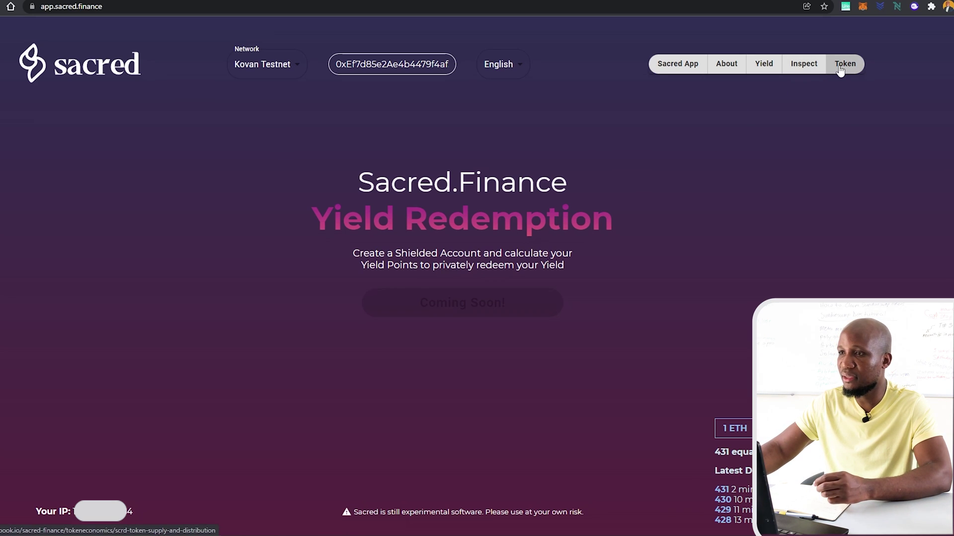
click(726, 65)
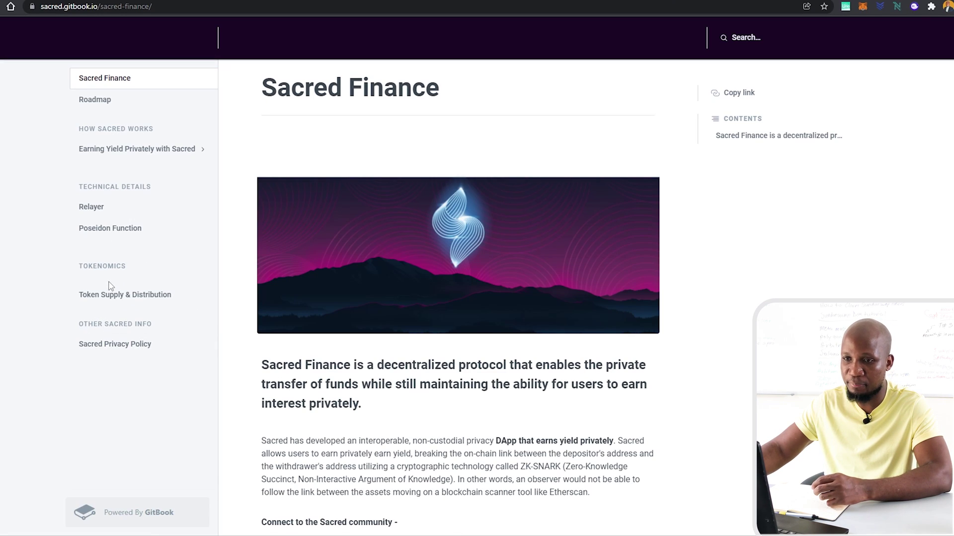
Move on to the docs' Roadmap page to view the testnet, mainnet and multi-chain milestones
scroll(418, 377, down, 3)
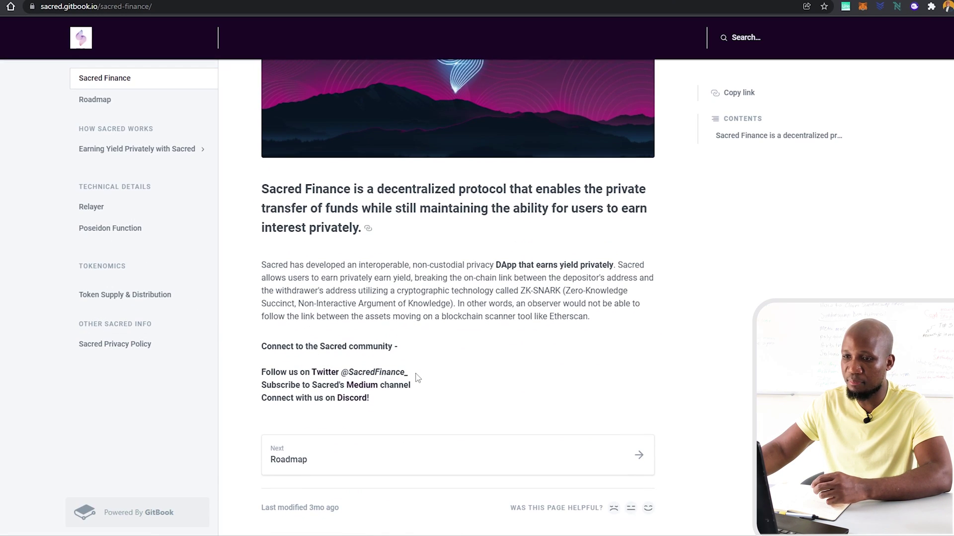
click(348, 454)
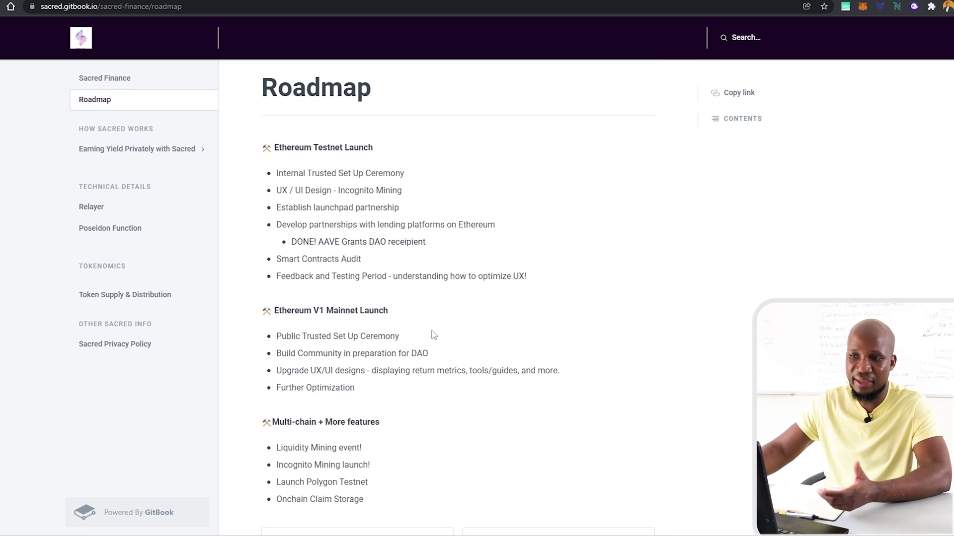
scroll(377, 331, down, 2)
scroll(328, 343, up, 2)
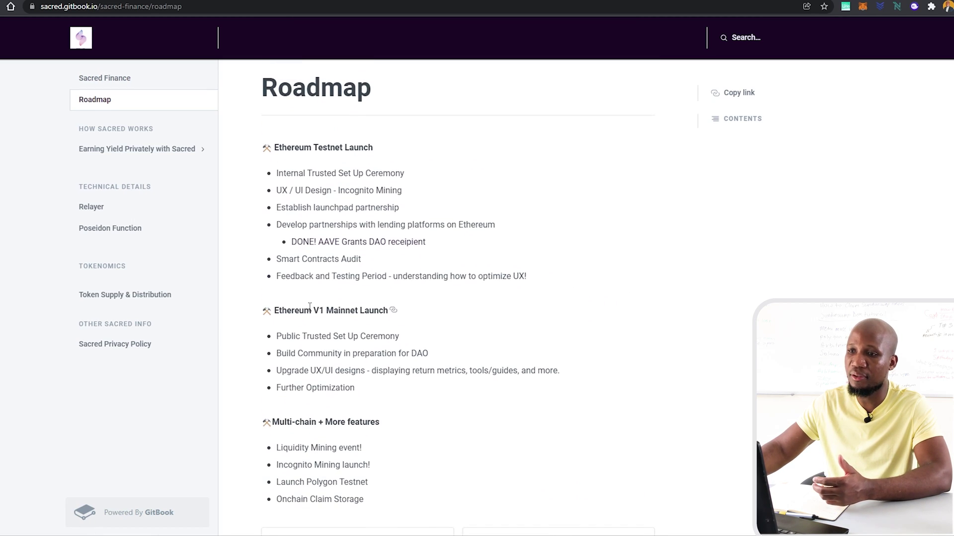